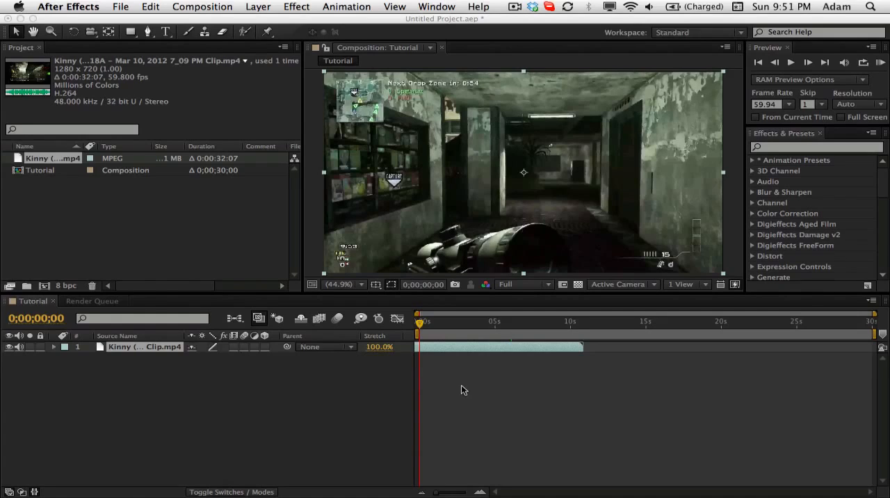
# - Zoom in on the timeline, scrub to 0;00;02;10 and set the composition preview resolution to Third
pyautogui.click(485, 493)
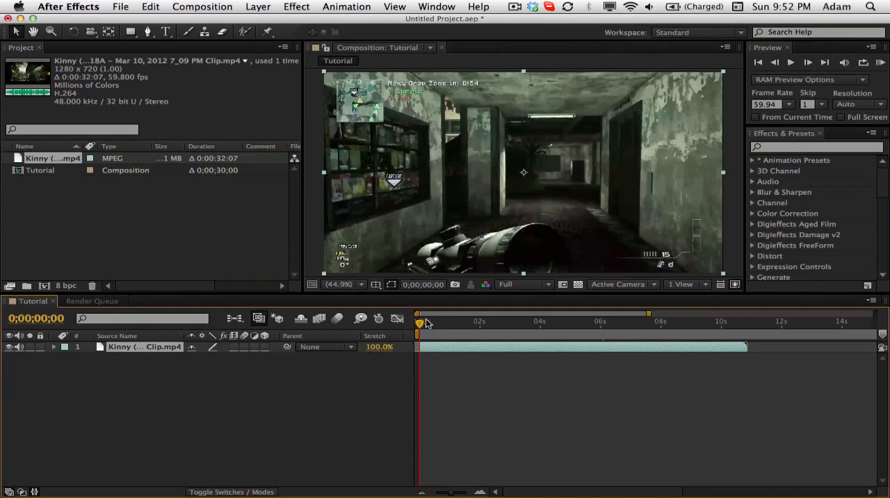
pyautogui.moveTo(454, 324); pyautogui.dragTo(485, 325)
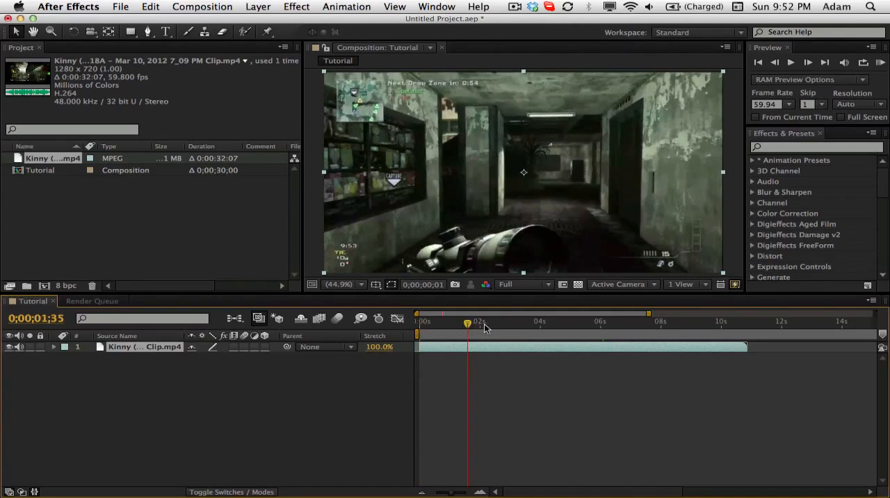
pyautogui.click(521, 285)
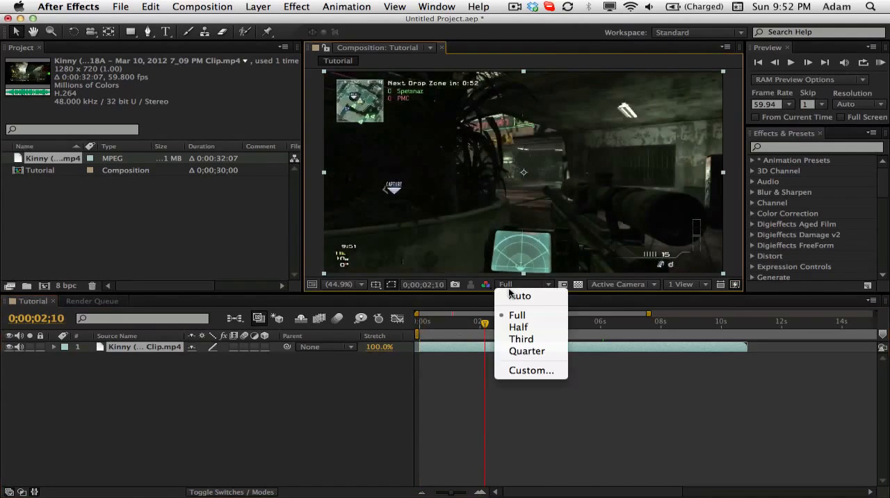
pyautogui.click(531, 339)
# - Enable time remapping on the gameplay clip with the current time at 0;00;03;48
pyautogui.moveTo(485, 324); pyautogui.dragTo(534, 335)
pyautogui.rightClick(536, 347)
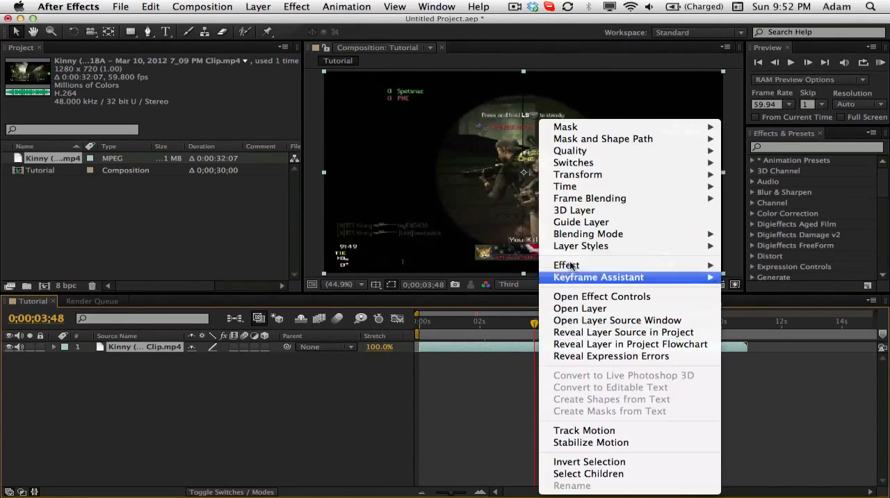
pyautogui.moveTo(566, 185)
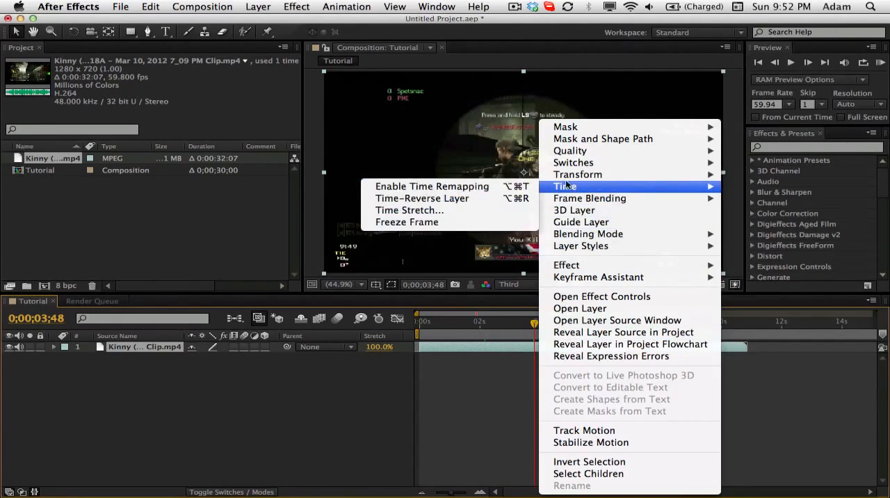
pyautogui.click(480, 186)
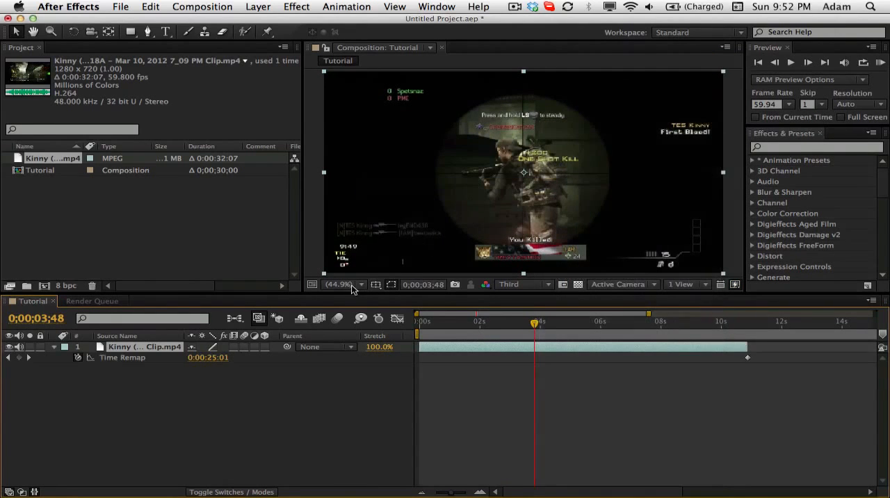
# - Apply the RE:Vision Twixtor Pro effect to the gameplay clip layer
pyautogui.rightClick(130, 349)
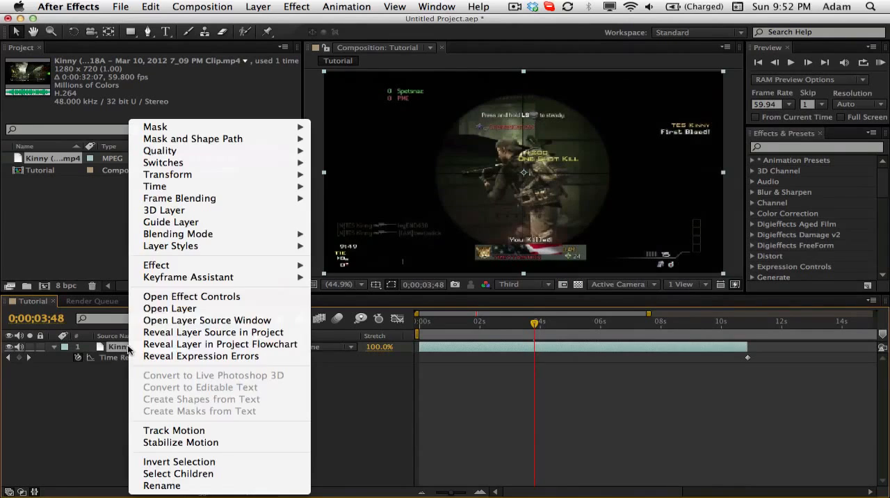
pyautogui.moveTo(201, 265)
pyautogui.moveTo(446, 363)
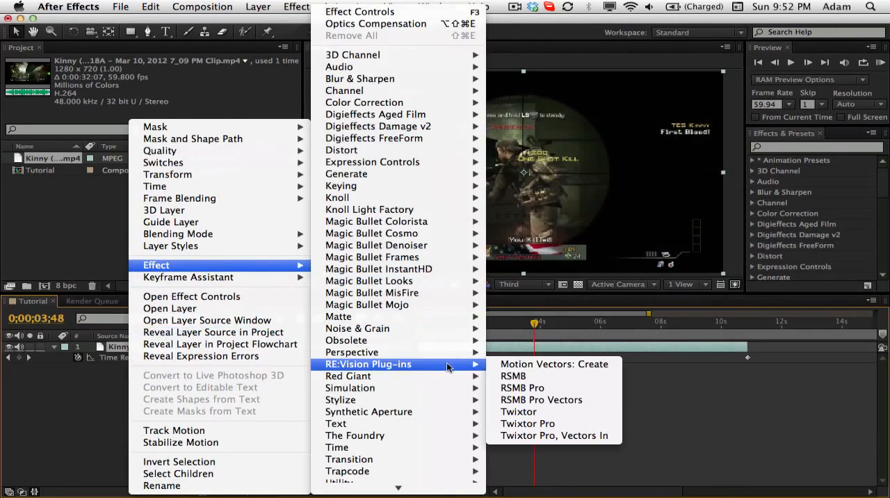
pyautogui.click(558, 420)
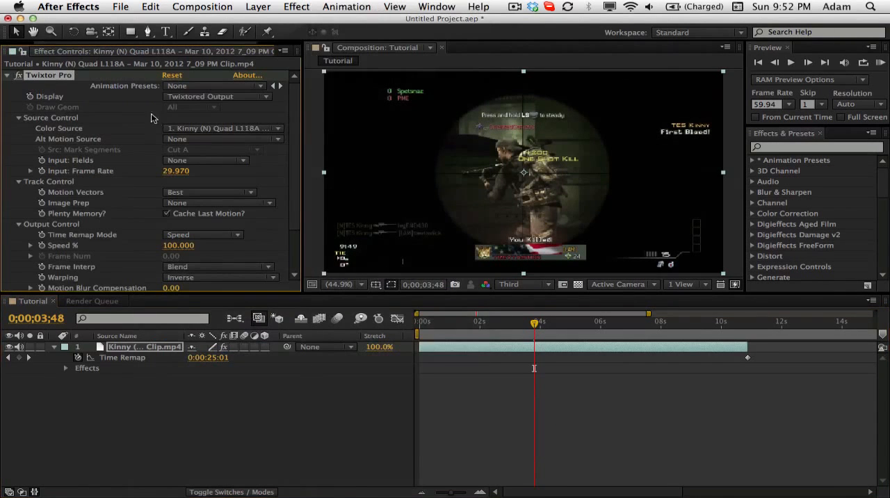
# - Set Twixtor Pro's input frame rate to 59.94 and close the effect's settings
pyautogui.click(178, 171)
pyautogui.write('5')
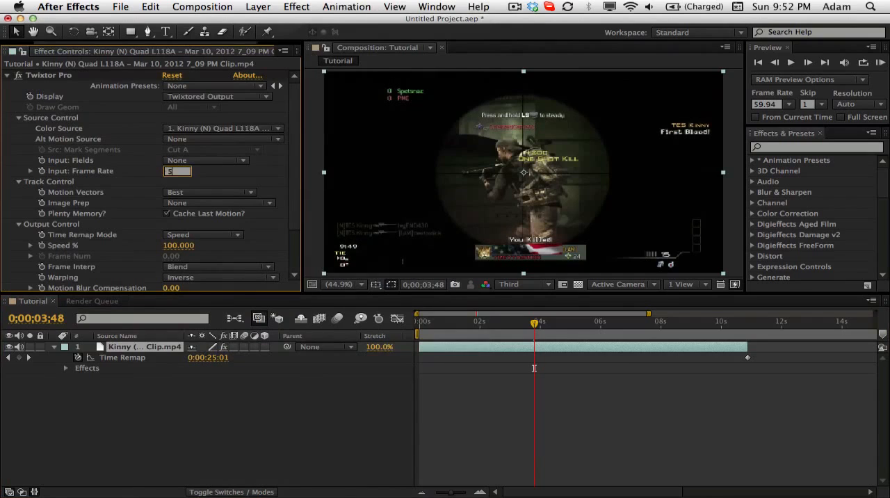
pyautogui.write('9.94')
pyautogui.press('Return')
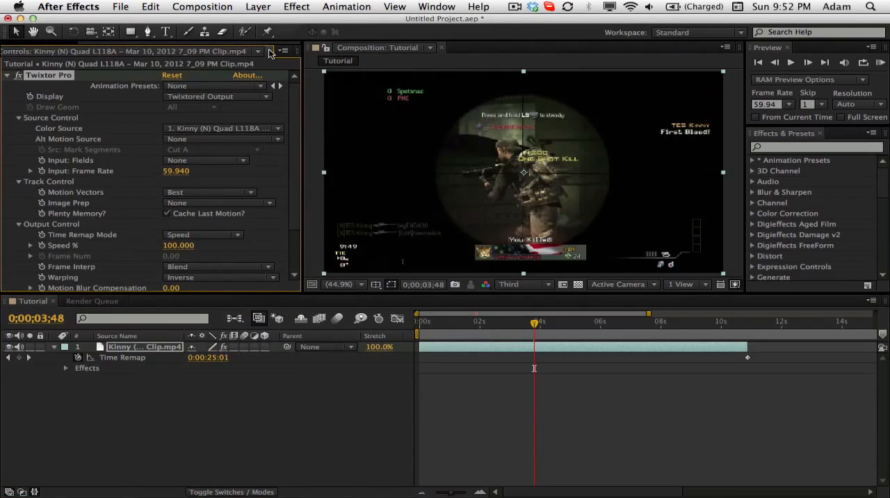
pyautogui.click(270, 53)
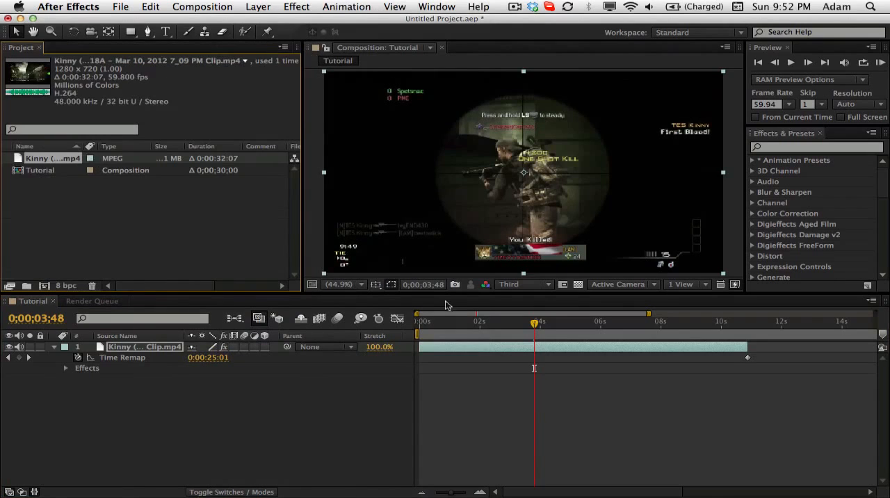
# - Reveal Twixtor Pro's output settings in the timeline, keyframe Speed % at 0;00;03;48 and show only the clip's keyframed properties
pyautogui.click(138, 348)
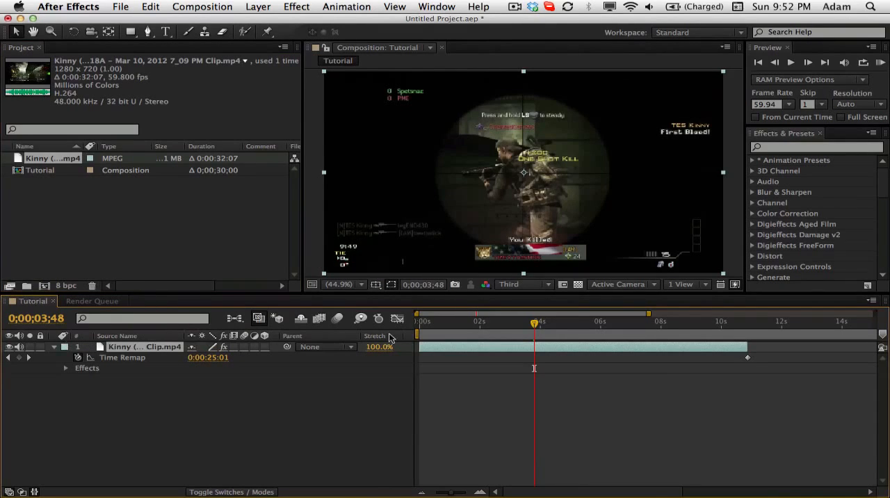
pyautogui.click(133, 348)
pyautogui.press('e')
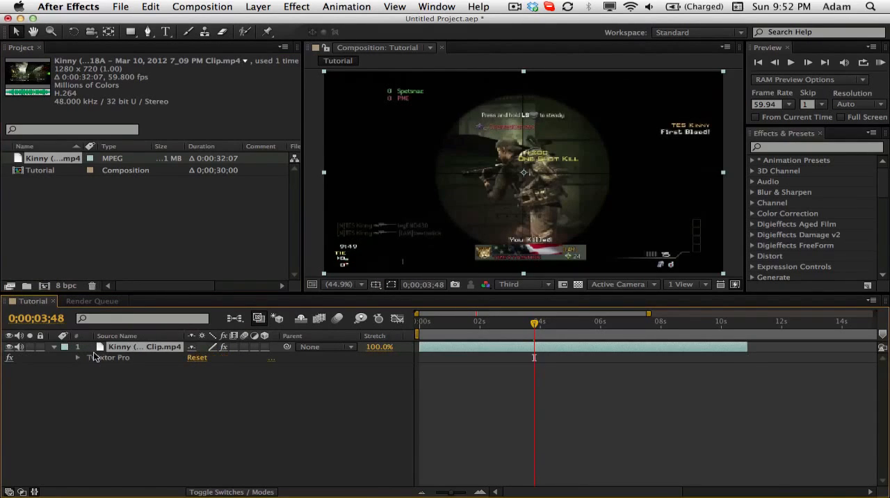
pyautogui.click(78, 359)
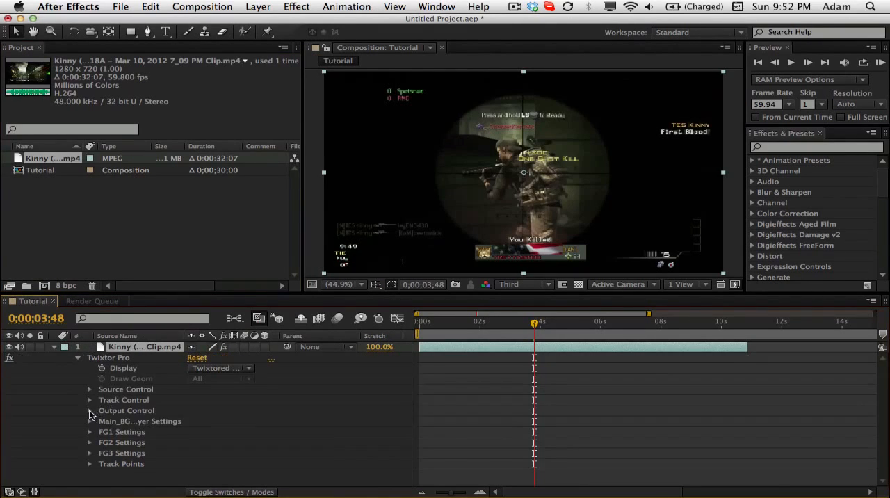
pyautogui.click(89, 411)
pyautogui.click(113, 432)
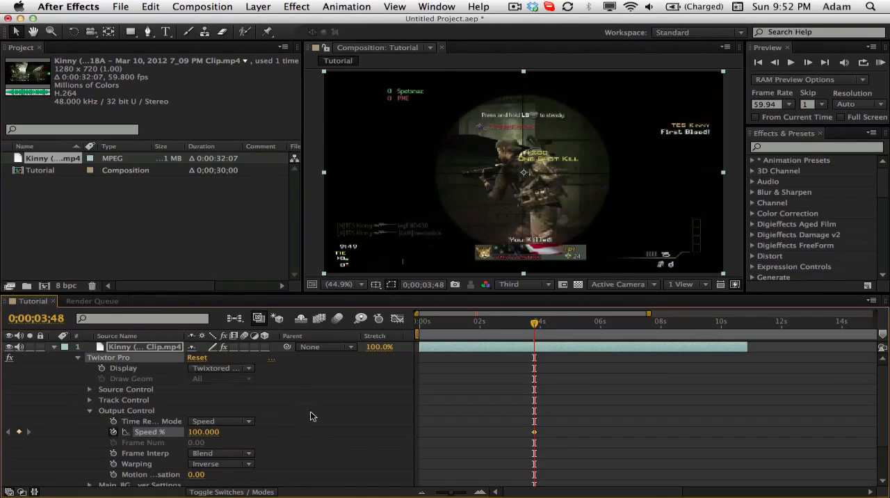
pyautogui.press('u')
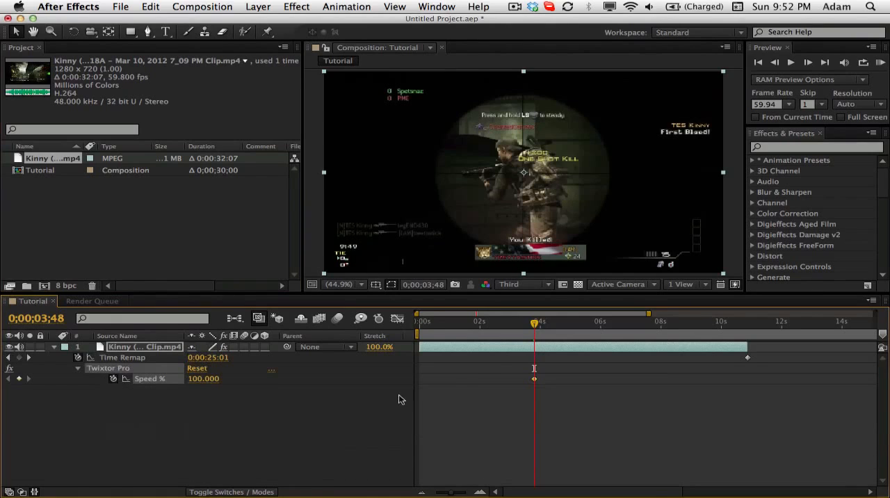
pyautogui.click(809, 64)
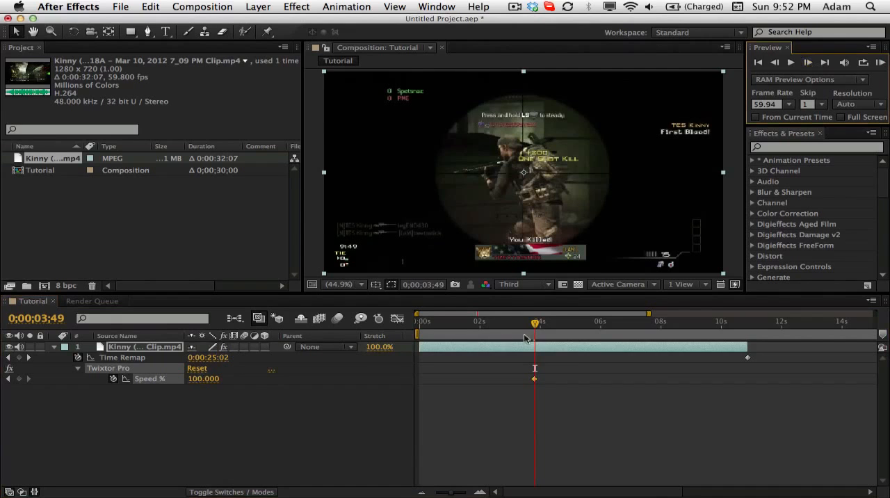
# - Clear the existing Speed % keyframe and create a new one at 0;00;06;26
pyautogui.moveTo(537, 324); pyautogui.dragTo(614, 323)
pyautogui.click(113, 378)
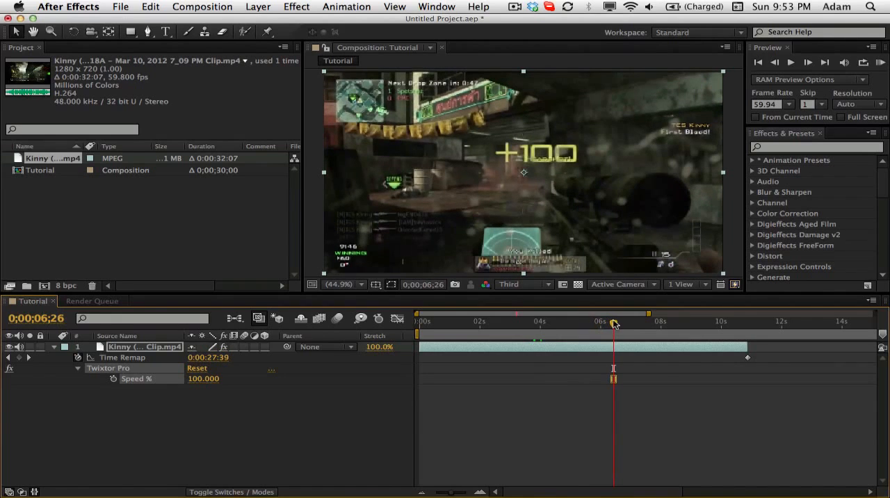
pyautogui.click(113, 378)
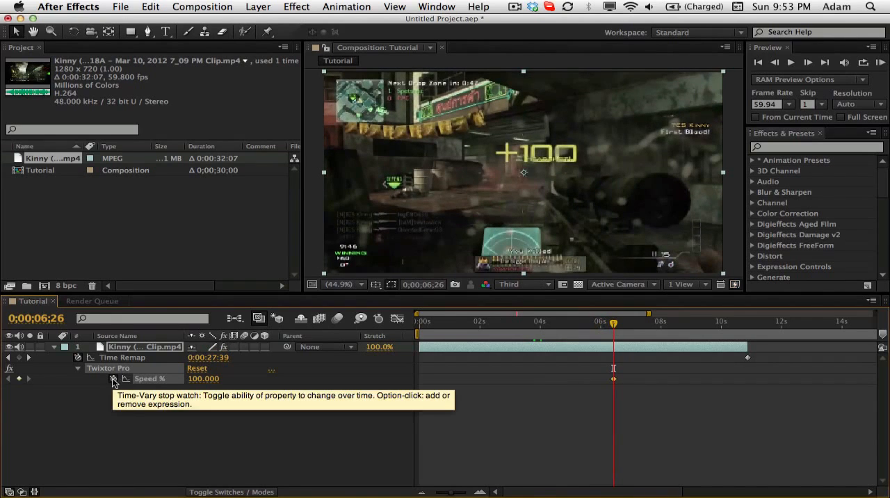
# - Advance one frame to 0;00;06;27 and set Twixtor Pro's Speed % to 2
pyautogui.click(808, 62)
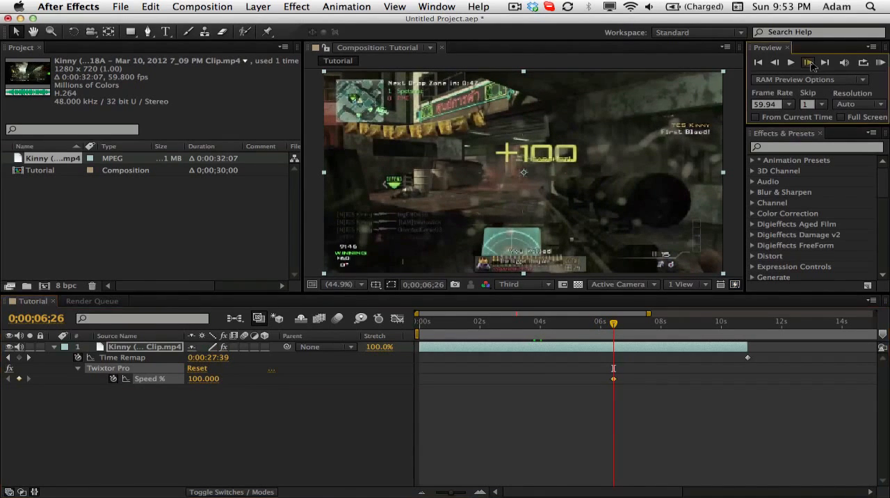
pyautogui.click(204, 379)
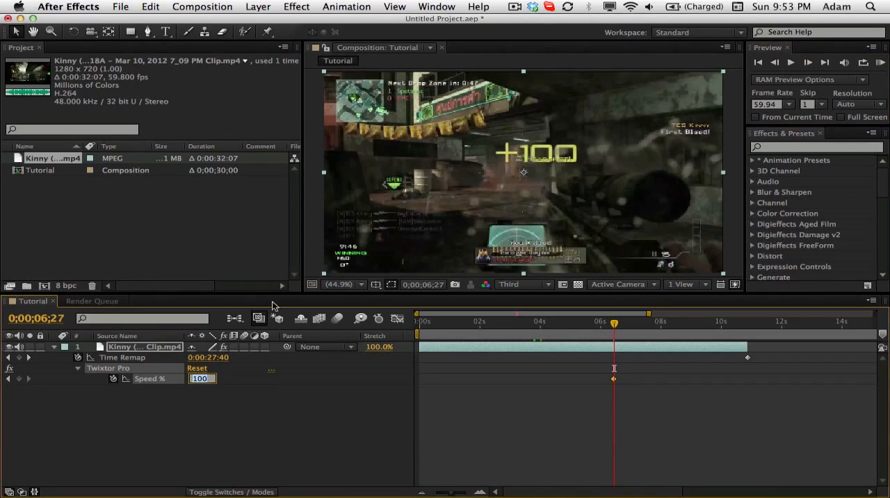
pyautogui.write('2')
pyautogui.press('Return')
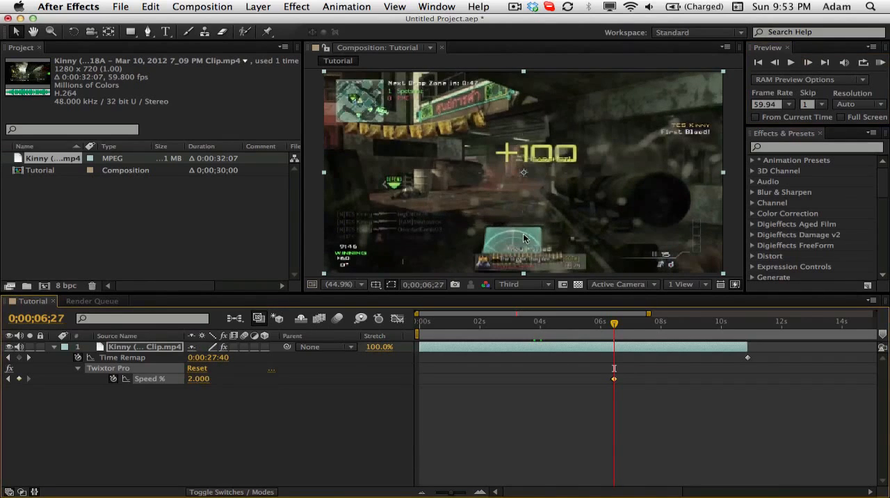
pyautogui.moveTo(615, 325)
pyautogui.mouseDown()
pyautogui.moveTo(676, 325)
pyautogui.moveTo(615, 325)
pyautogui.mouseUp()
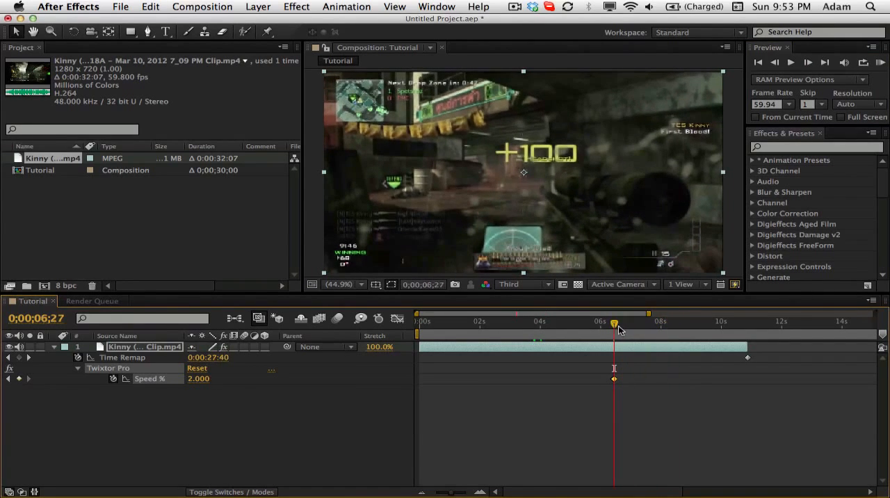
# - Move the current time to 0;00;08;27 and add a Speed % keyframe holding the slow speed
pyautogui.click(43, 320)
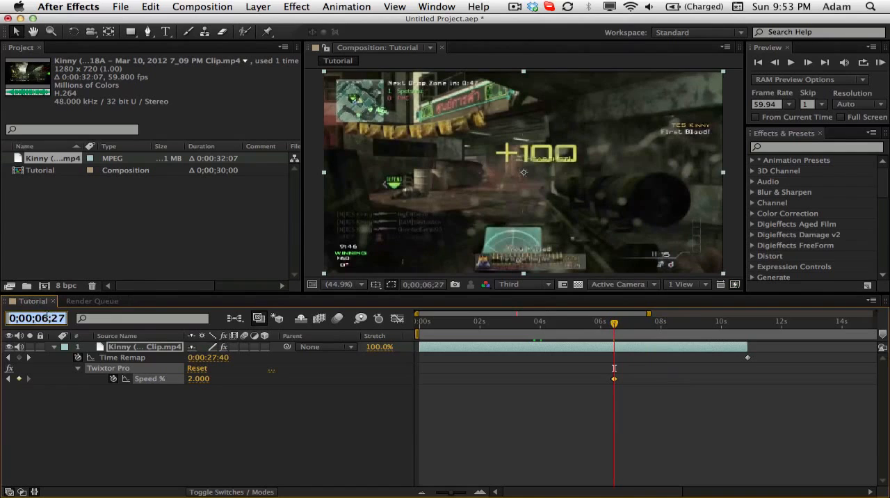
pyautogui.click(47, 318)
pyautogui.press('BackSpace')
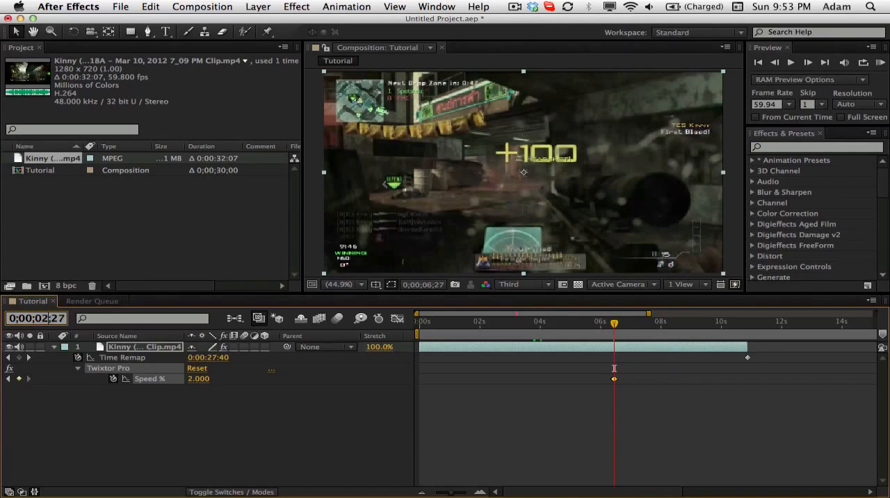
pyautogui.write('8')
pyautogui.press('Return')
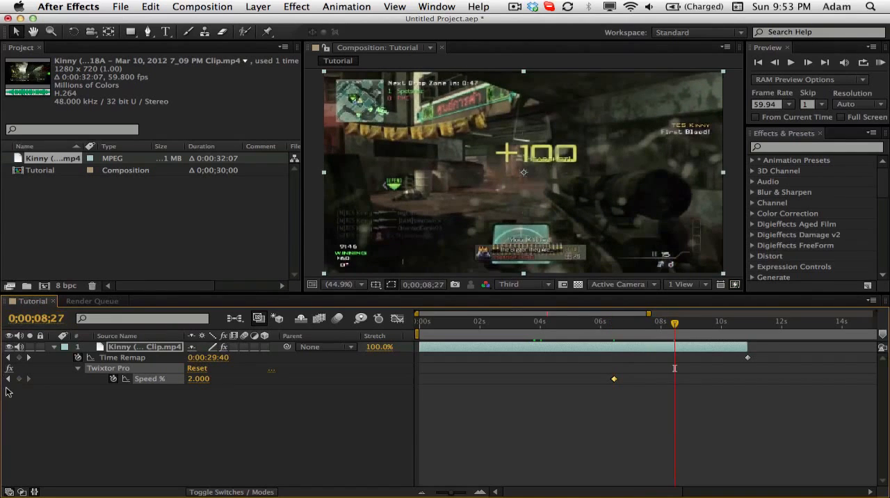
pyautogui.click(19, 378)
# - Advance one frame to 0;00;08;28 and set Twixtor Pro's Speed % to 100
pyautogui.click(807, 64)
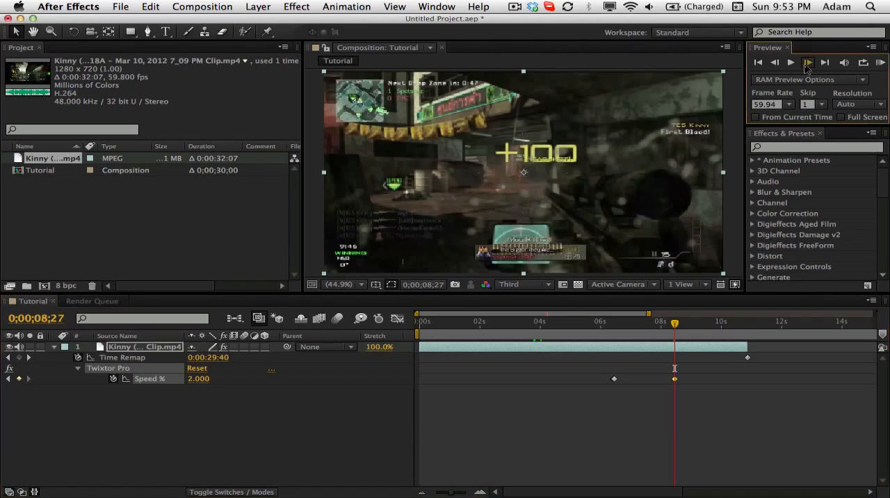
pyautogui.click(197, 379)
pyautogui.write('100')
pyautogui.press('Return')
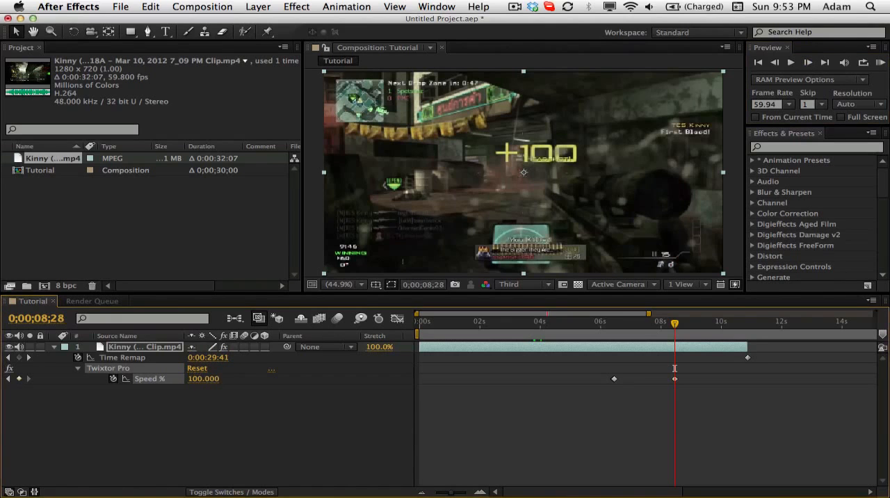
# - Return the current time to 0;00;06;27, then mute the gameplay clip's audio and collapse its layer properties
pyautogui.moveTo(607, 326)
pyautogui.mouseDown()
pyautogui.moveTo(676, 327)
pyautogui.moveTo(622, 326)
pyautogui.mouseUp()
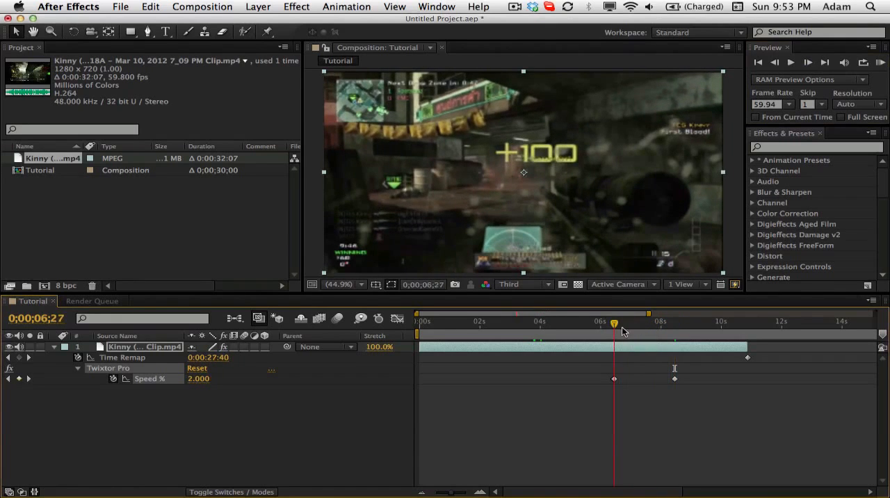
pyautogui.click(137, 348)
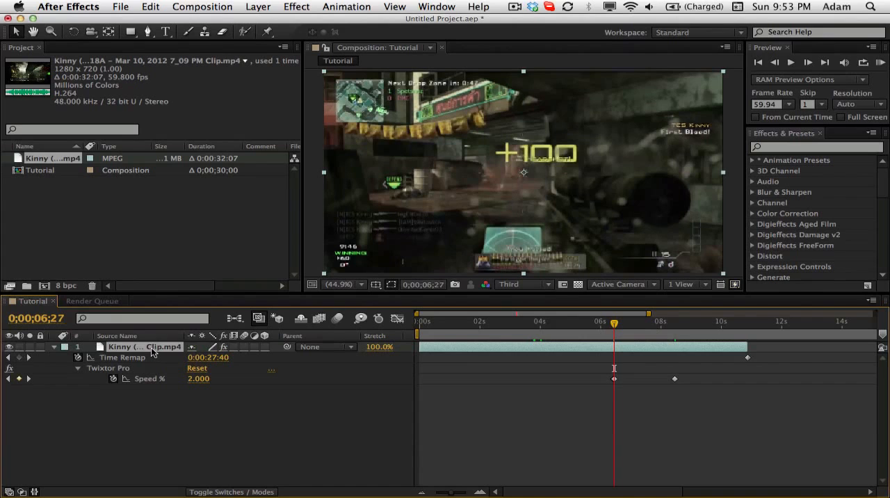
pyautogui.click(53, 346)
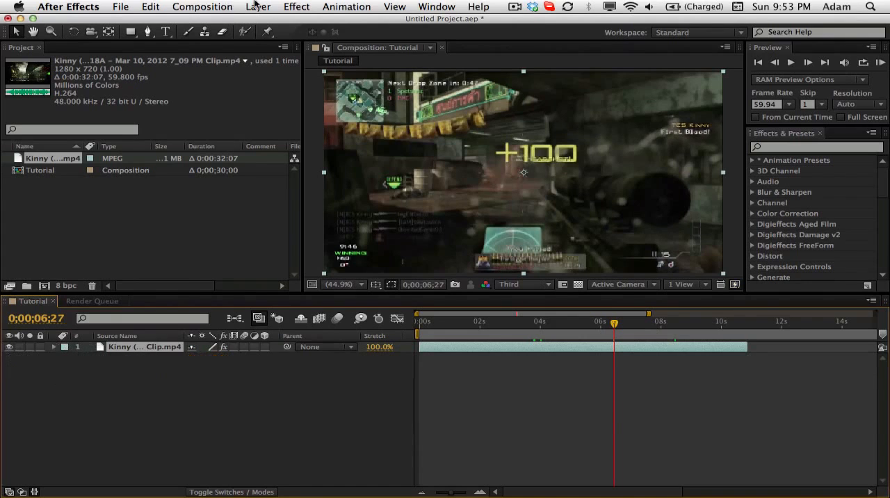
# - Add a new null object layer above the gameplay clip
pyautogui.click(258, 6)
pyautogui.moveTo(267, 21)
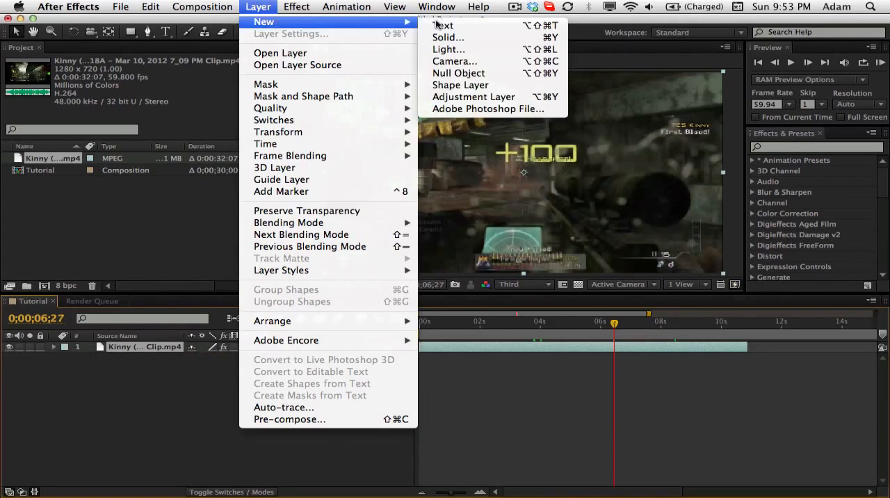
pyautogui.click(492, 74)
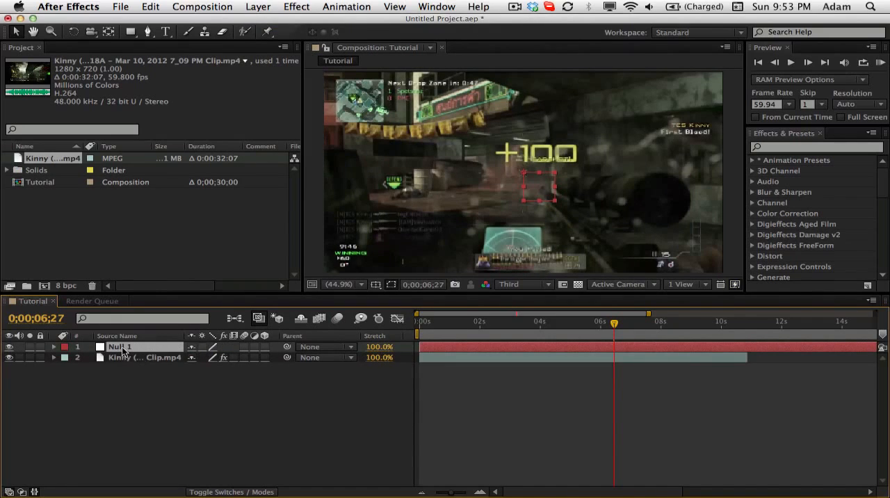
pyautogui.click(808, 147)
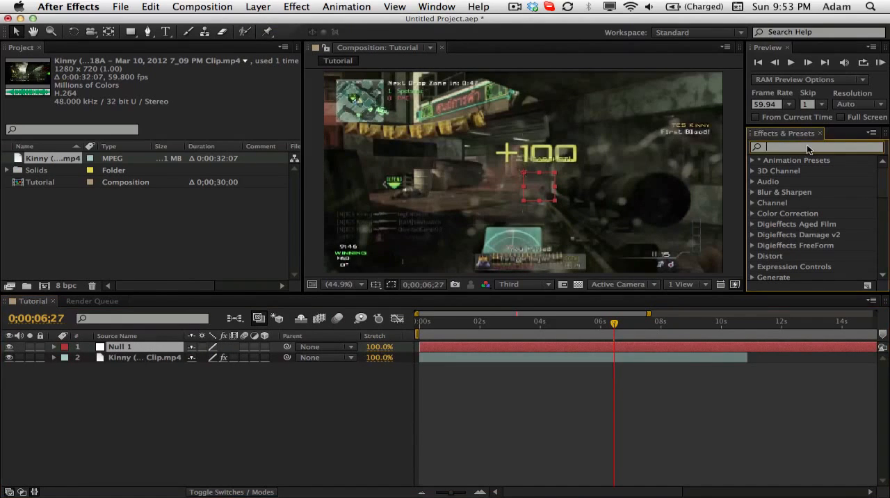
pyautogui.click(129, 350)
pyautogui.press('p')
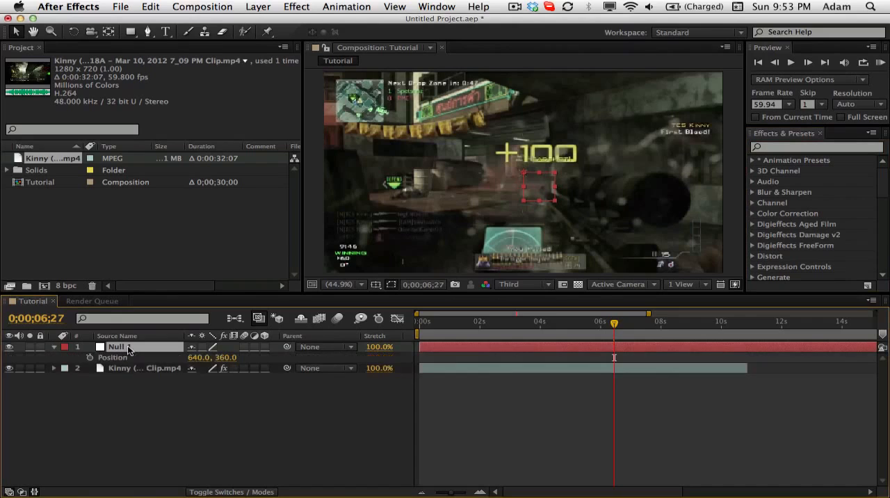
pyautogui.keyDown('alt'); pyautogui.click(89, 358); pyautogui.keyUp('alt')
pyautogui.write('wiggle')
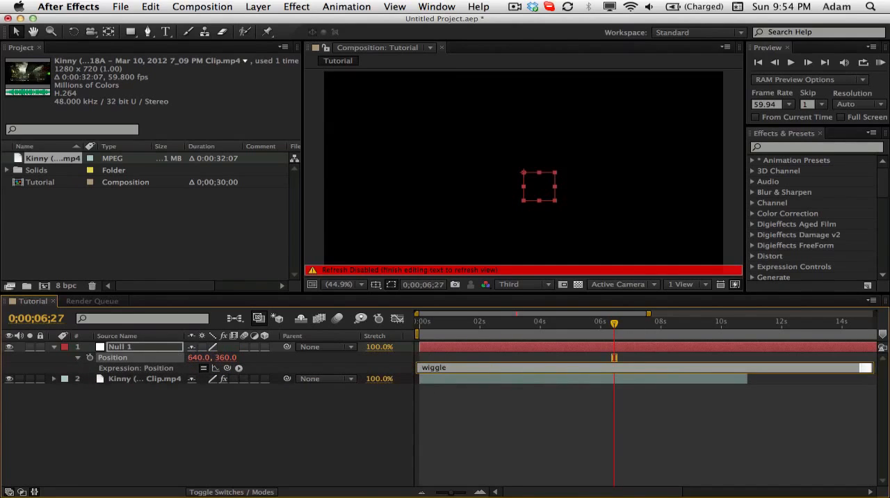
pyautogui.click(89, 358)
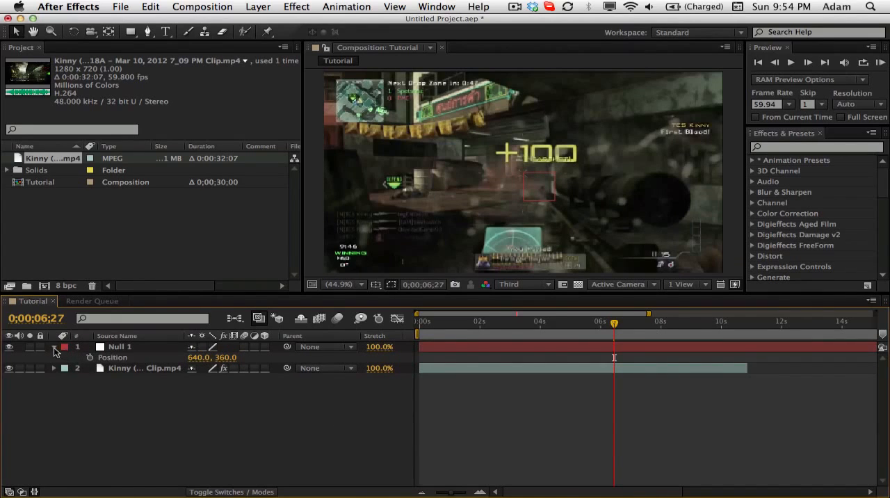
pyautogui.click(54, 348)
pyautogui.click(130, 348)
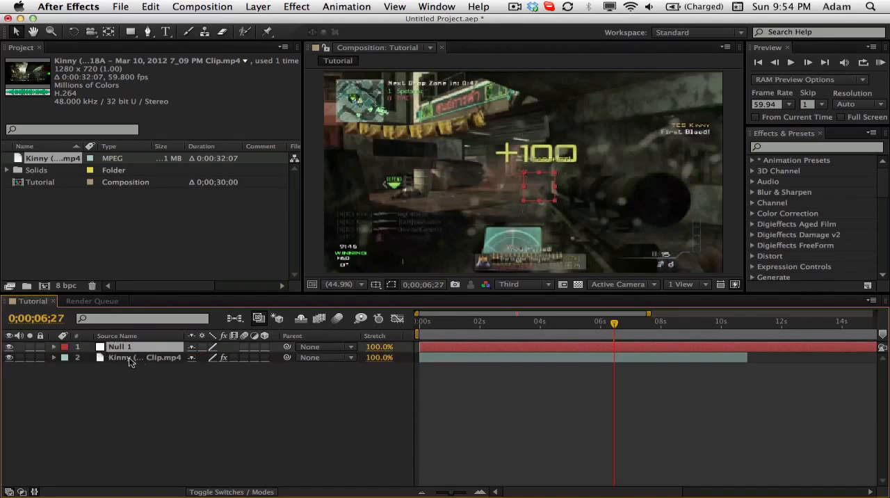
# - Enable an expression on the gameplay clip's Position and begin it with "wiggle(3,"
pyautogui.click(142, 359)
pyautogui.press('p')
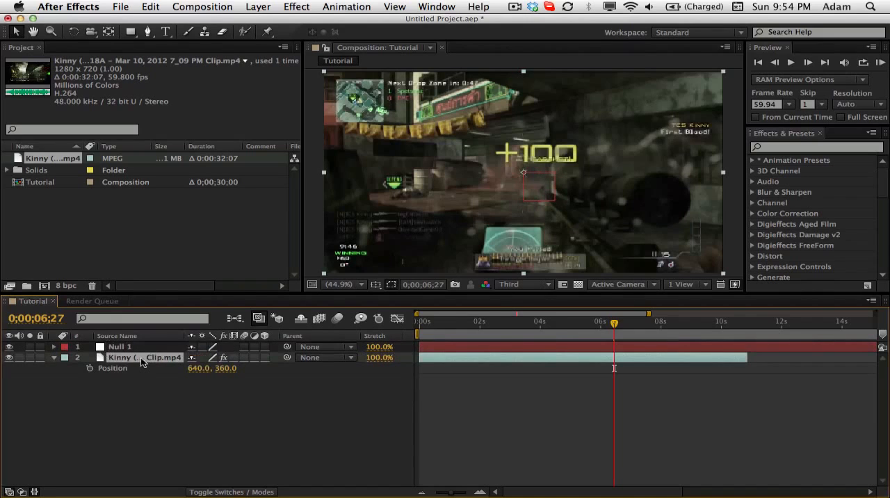
pyautogui.keyDown('alt'); pyautogui.click(89, 368); pyautogui.keyUp('alt')
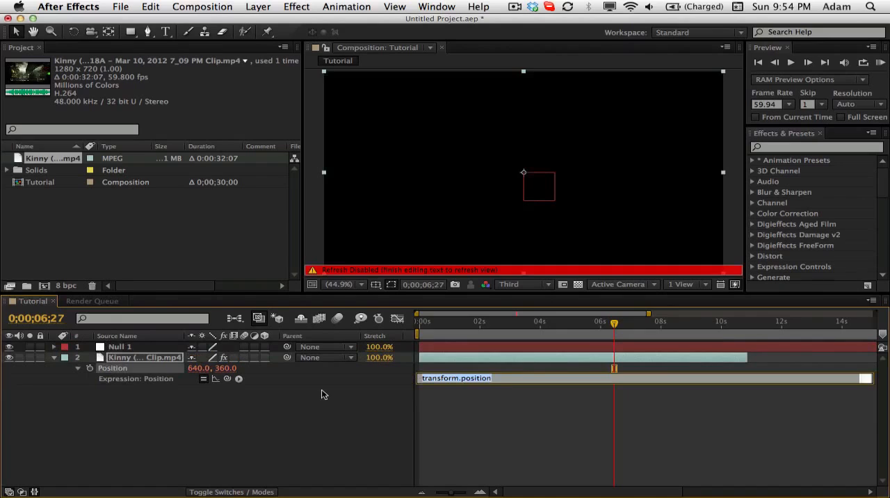
pyautogui.write('wiggle(3,')
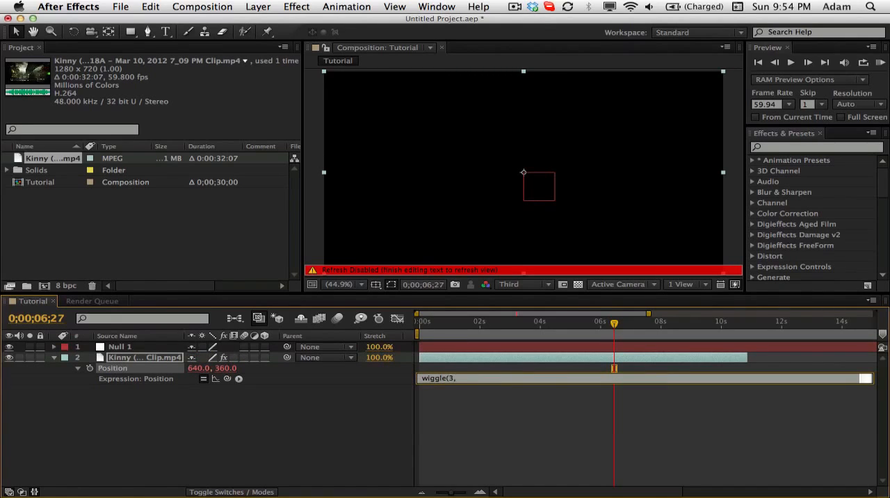
pyautogui.click(357, 409)
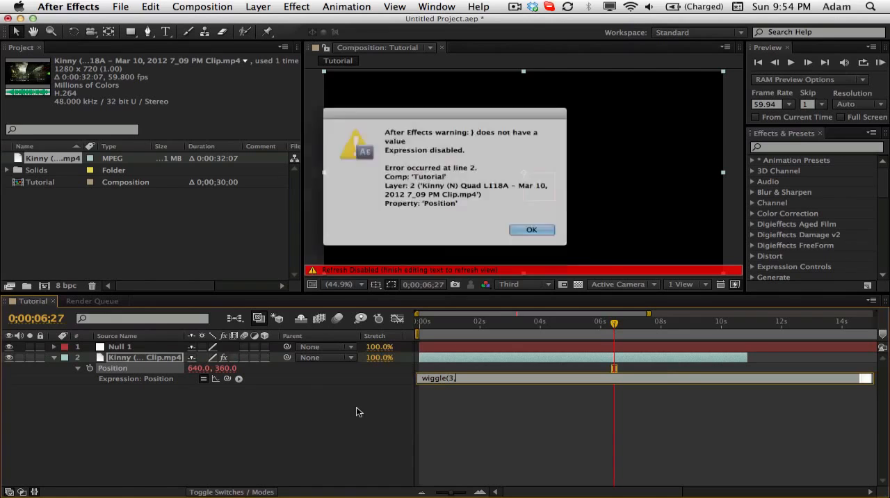
pyautogui.click(546, 239)
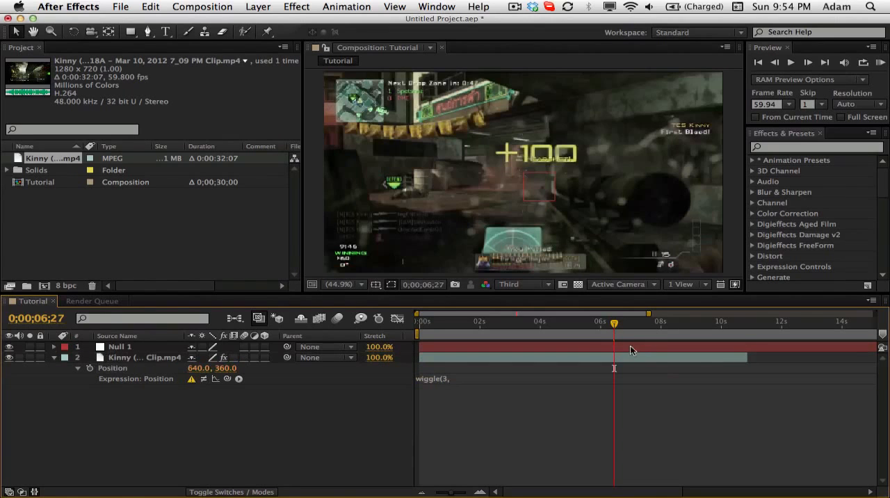
# - Find the Slider Control effect and apply it to the Null 1 layer, then close its effect settings
pyautogui.click(129, 347)
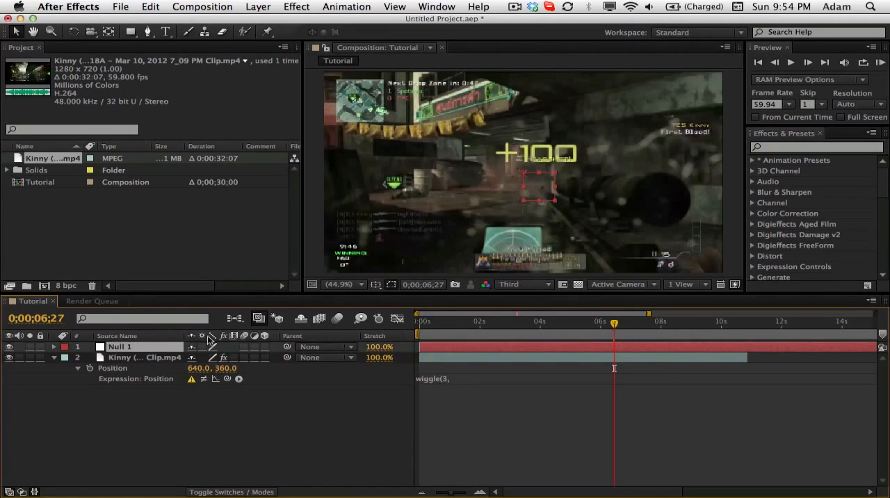
pyautogui.click(789, 148)
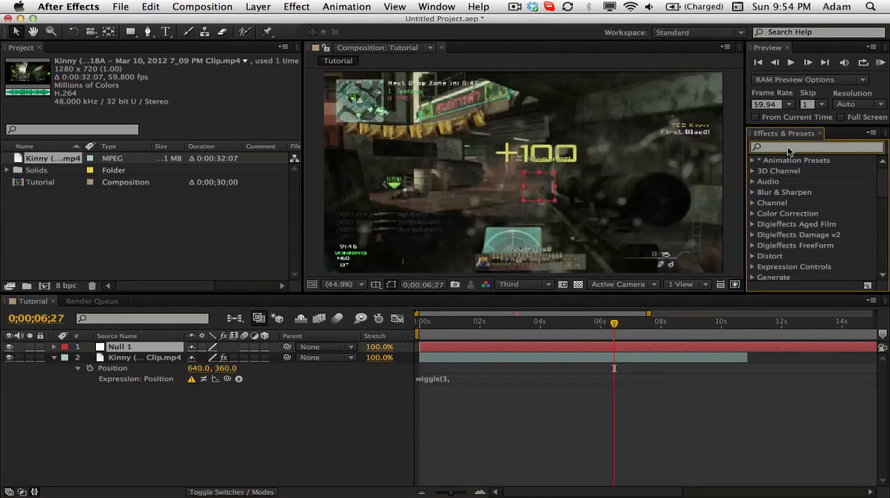
pyautogui.write('slider')
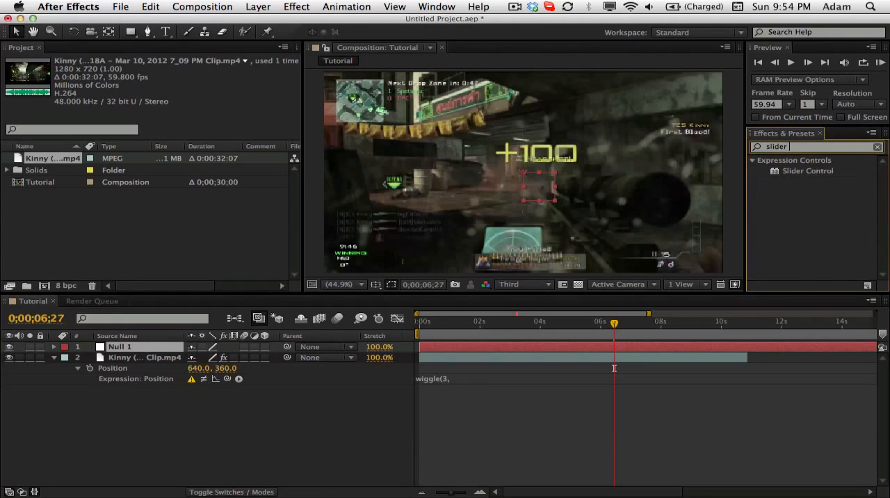
pyautogui.moveTo(797, 174); pyautogui.dragTo(151, 347)
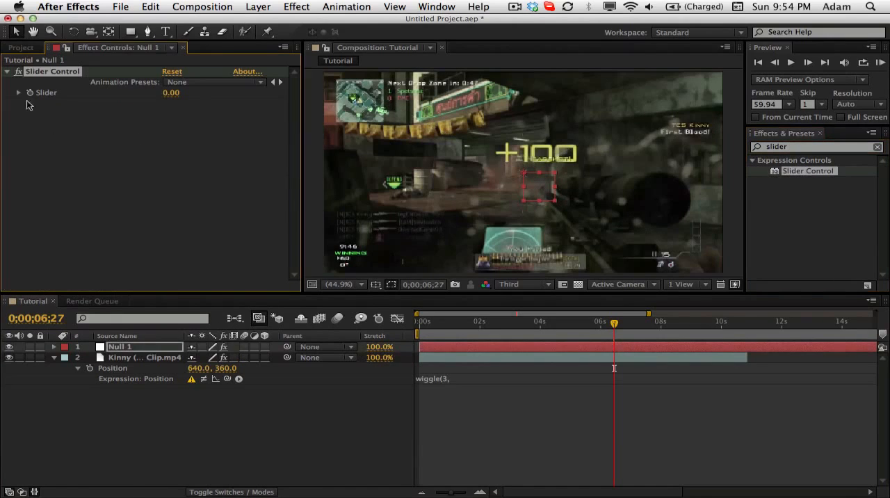
pyautogui.click(182, 47)
# - Complete the clip's Position expression by linking Null 1's slider: wiggle(3,thisComp.layer("Null 1").effect("Slider Control")("Slider"))
pyautogui.click(124, 347)
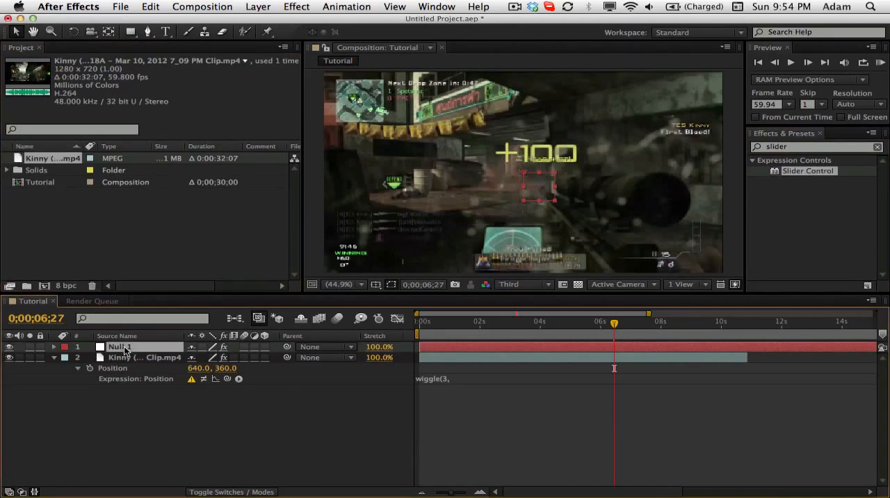
pyautogui.press('e')
pyautogui.click(78, 358)
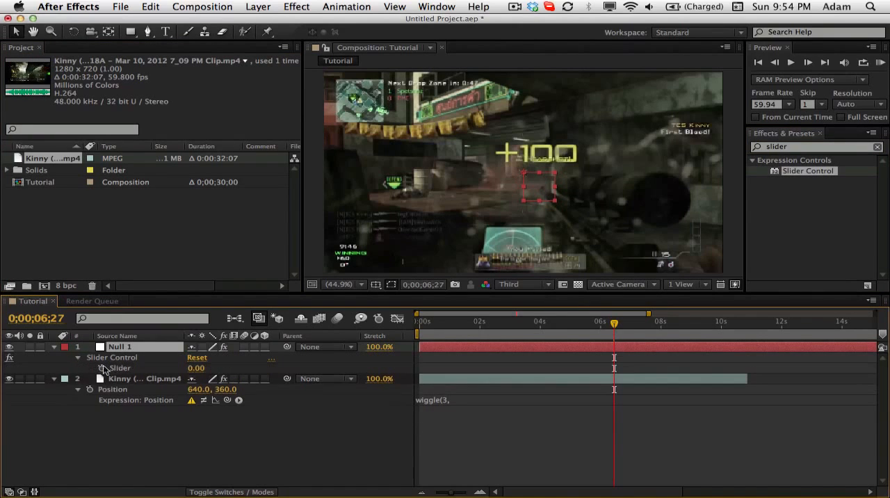
pyautogui.click(443, 399)
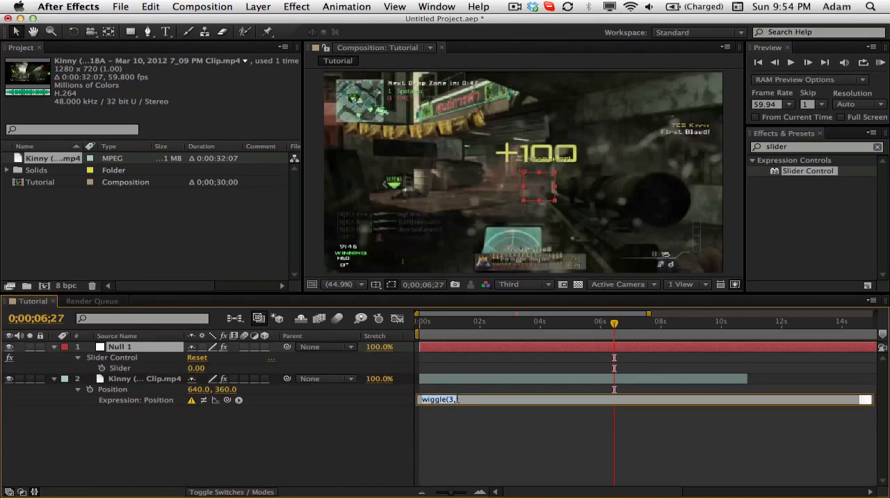
pyautogui.click(492, 399)
pyautogui.moveTo(227, 400); pyautogui.dragTo(128, 372)
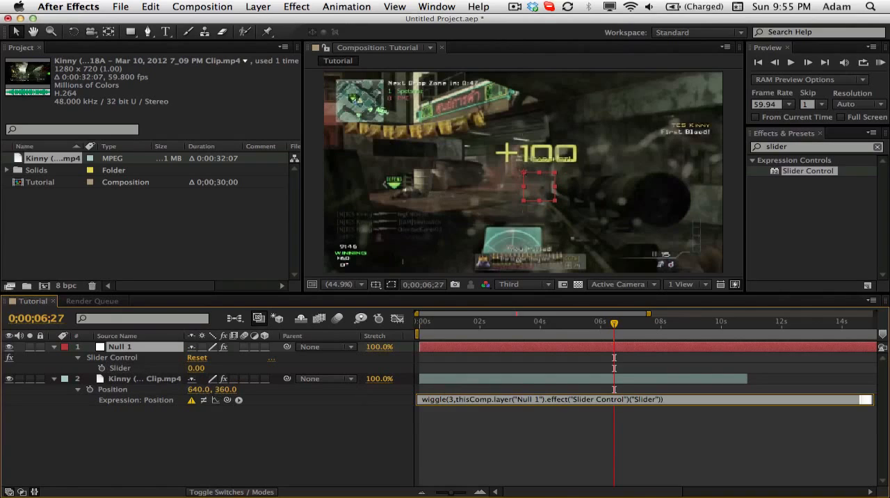
pyautogui.click(473, 362)
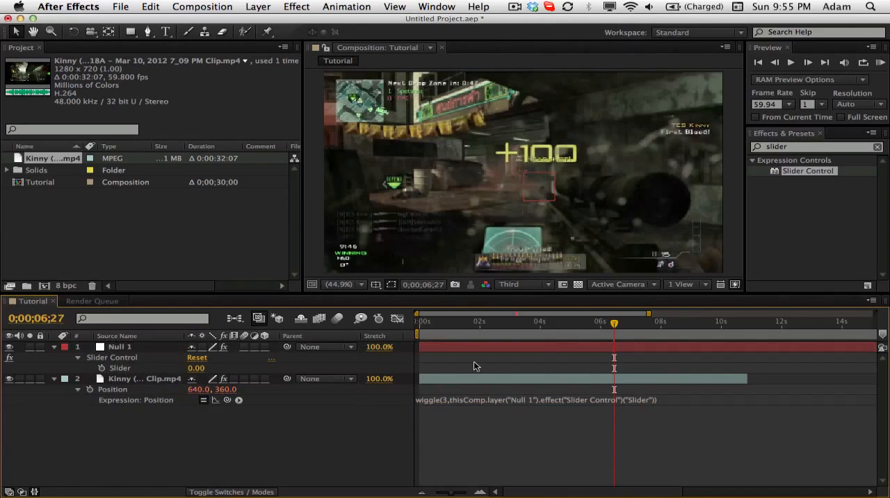
# - Reveal the gameplay clip's keyframed properties plus Scale, clear the effects search, and add a 100% Scale keyframe at 0;00;06;27
pyautogui.click(628, 379)
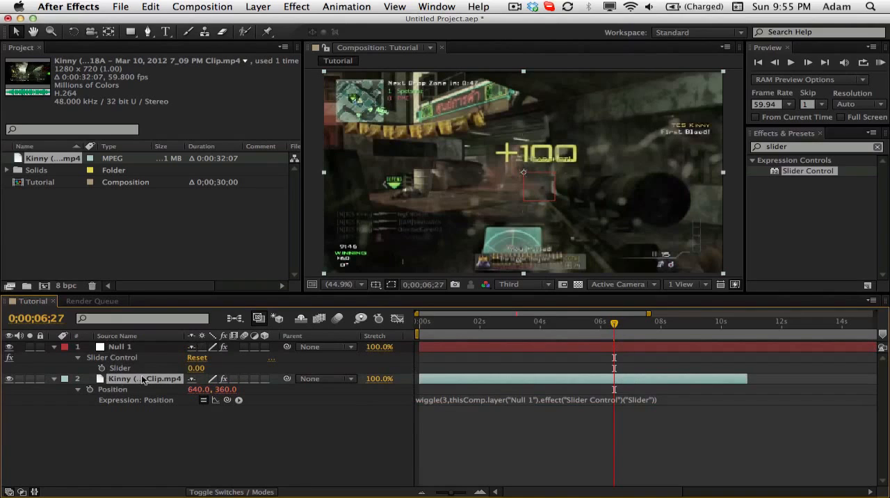
pyautogui.press('u')
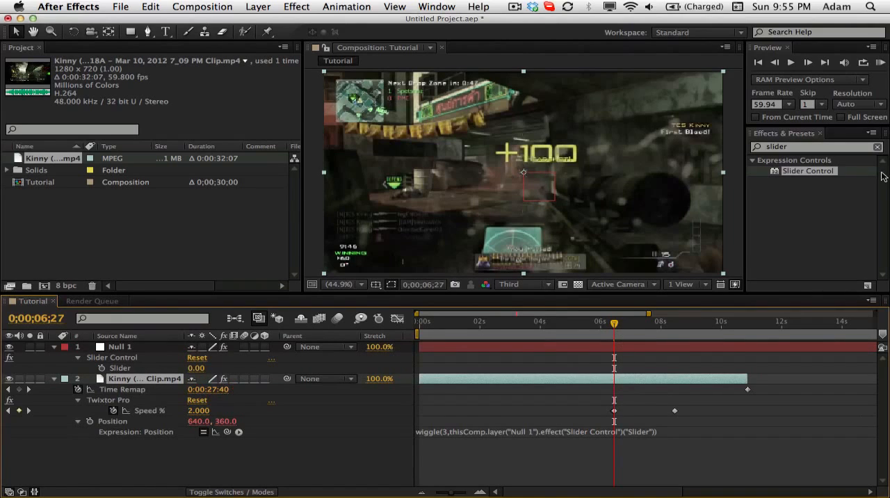
pyautogui.click(879, 147)
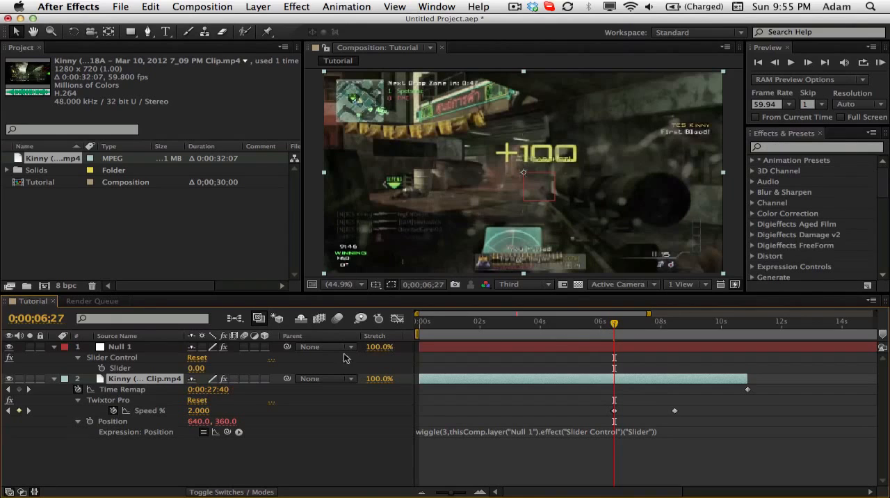
pyautogui.click(127, 347)
pyautogui.click(131, 379)
pyautogui.hotkey('shift', 's')
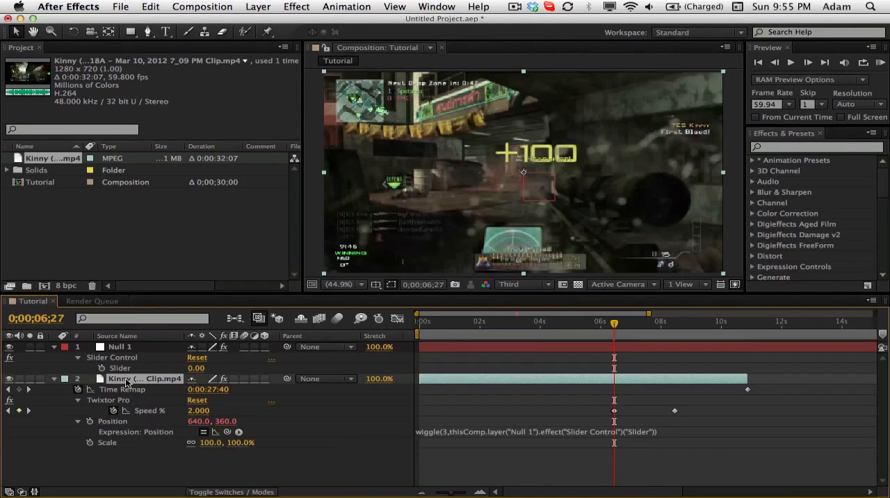
pyautogui.click(90, 443)
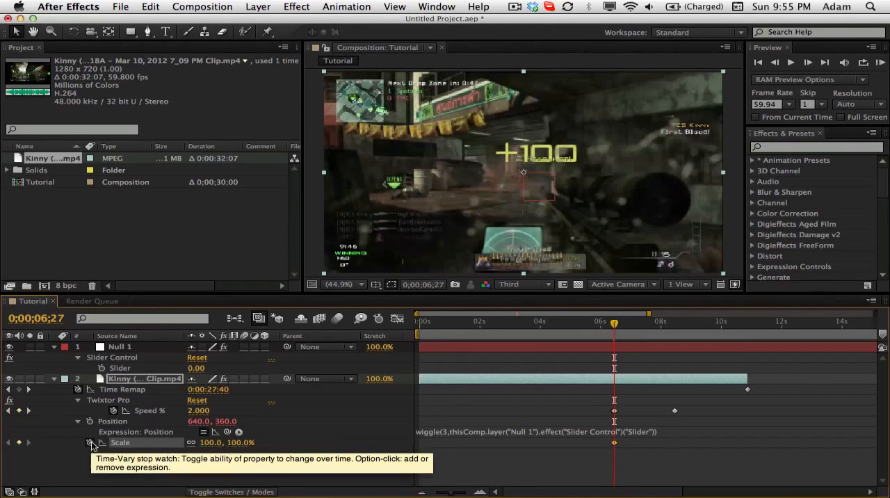
# - Advance to 0;00;06;32 and set the gameplay clip's Scale to 110%
pyautogui.click(808, 63)
pyautogui.click(807, 63)
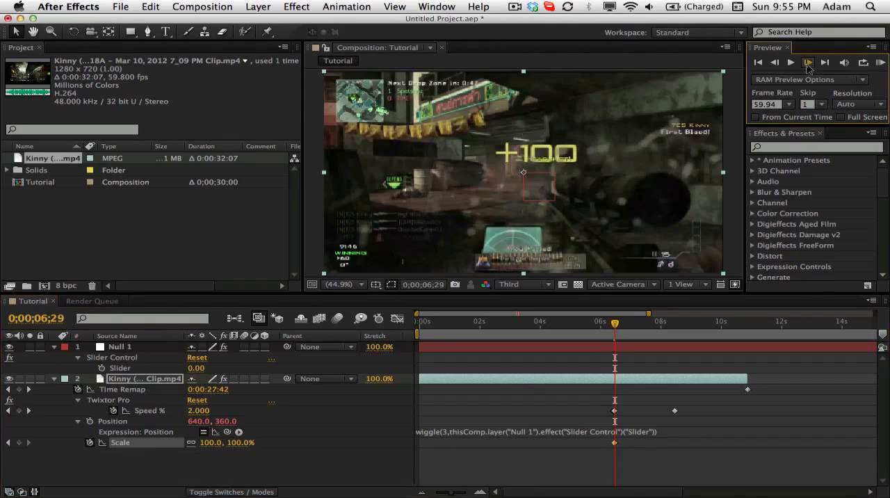
pyautogui.click(808, 63)
pyautogui.click(808, 63)
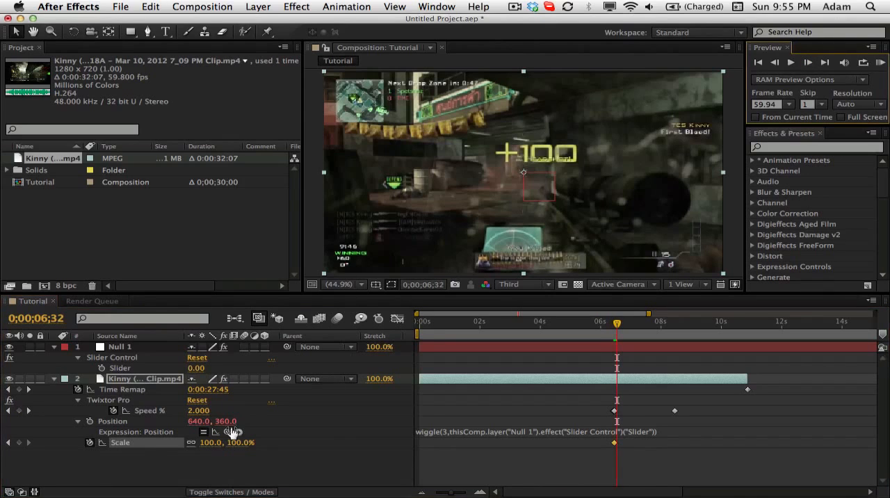
pyautogui.click(210, 443)
pyautogui.write('110')
pyautogui.press('Return')
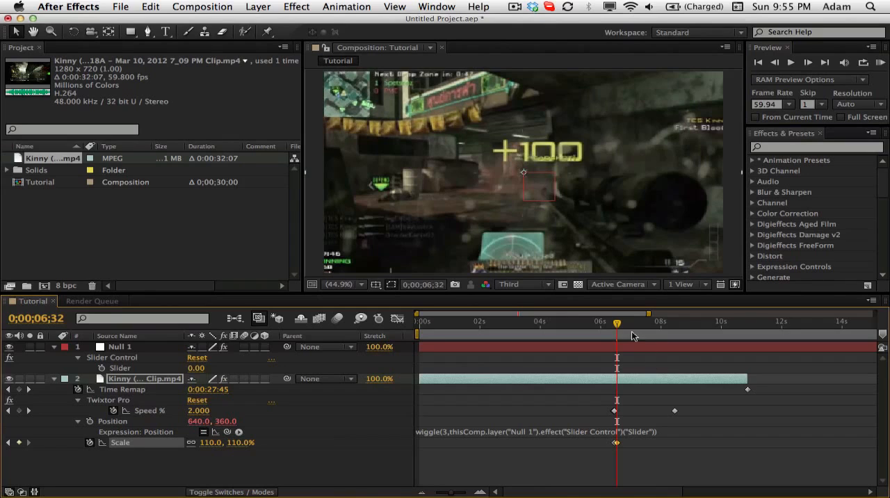
# - Move the current time to 0;00;09;32 and set the gameplay clip's Scale to 101%
pyautogui.click(44, 318)
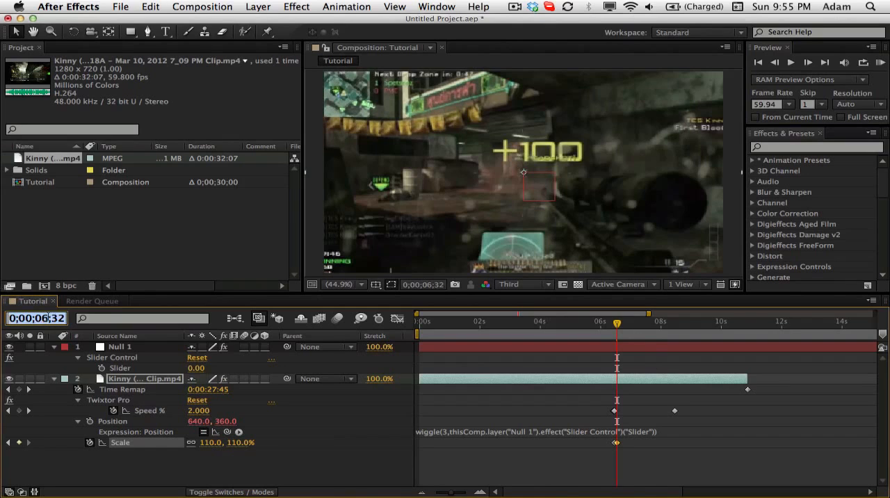
pyautogui.click(49, 317)
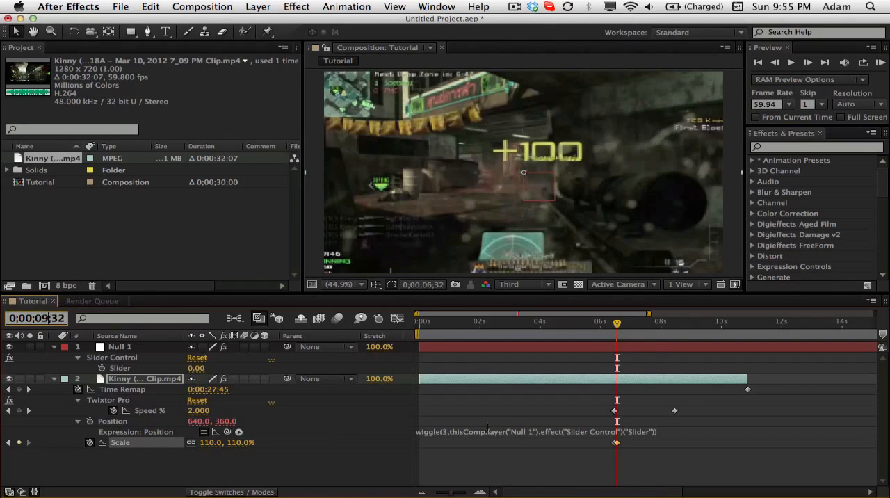
pyautogui.press('Return')
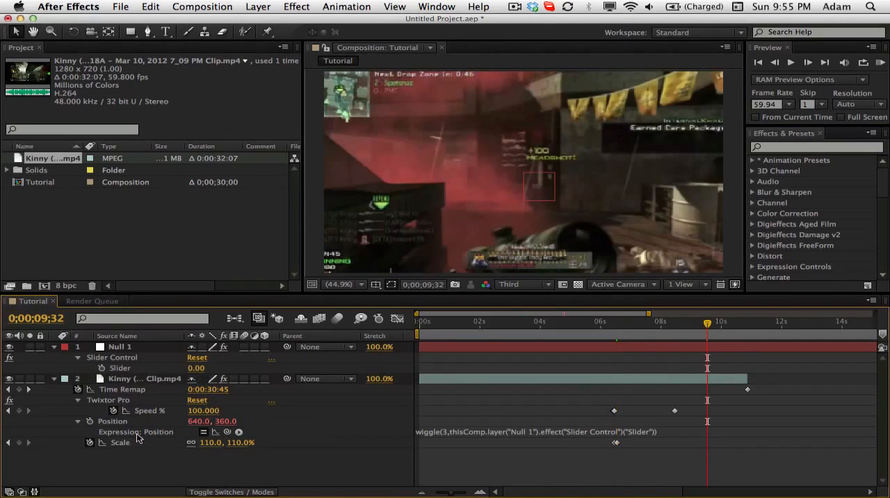
pyautogui.click(209, 442)
pyautogui.write('101')
pyautogui.press('Return')
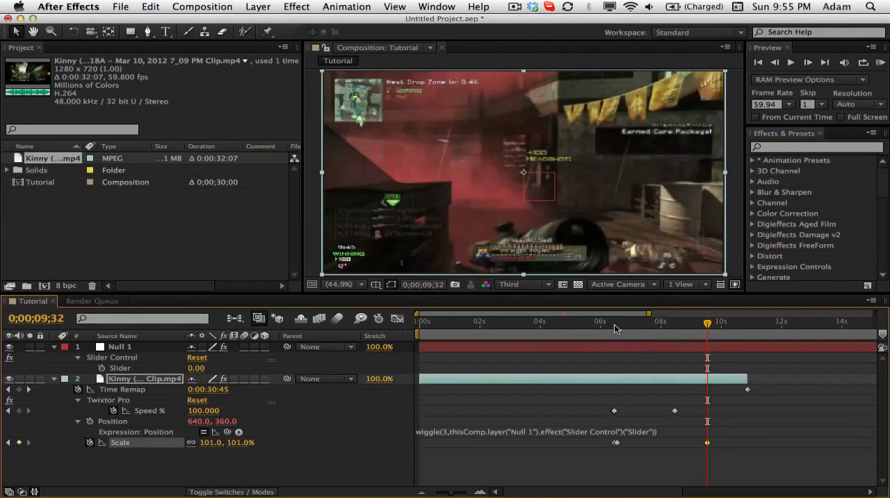
# - Move the current time to 0;00;06;44, apply Easy Ease to all three Scale keyframes, and show the keyframe assistant's easing options
pyautogui.moveTo(614, 324); pyautogui.dragTo(621, 324)
pyautogui.moveTo(723, 463); pyautogui.dragTo(593, 438)
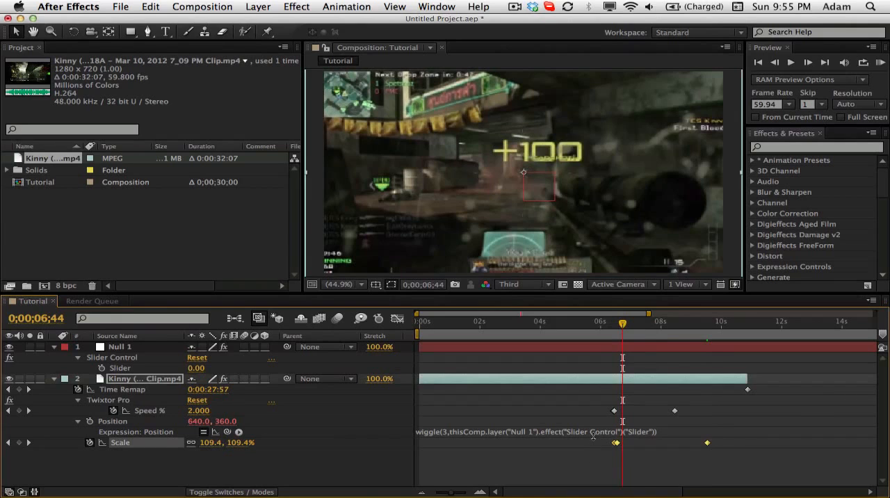
pyautogui.press('F9')
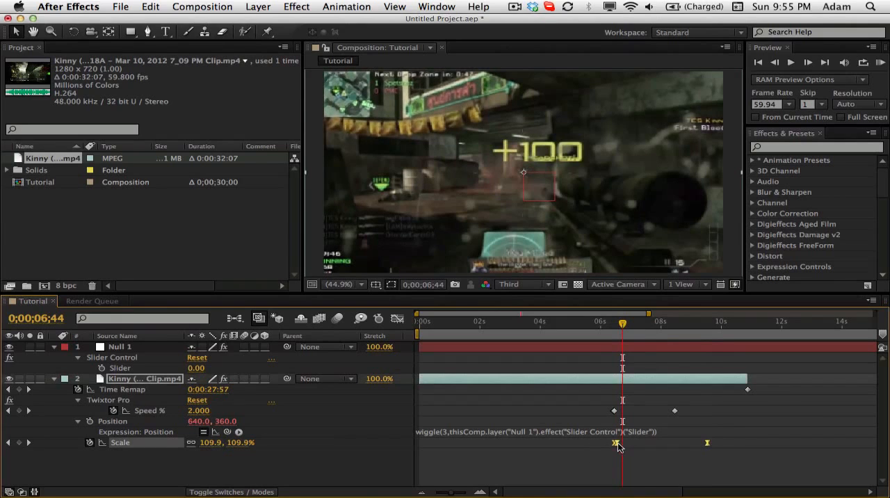
pyautogui.rightClick(616, 445)
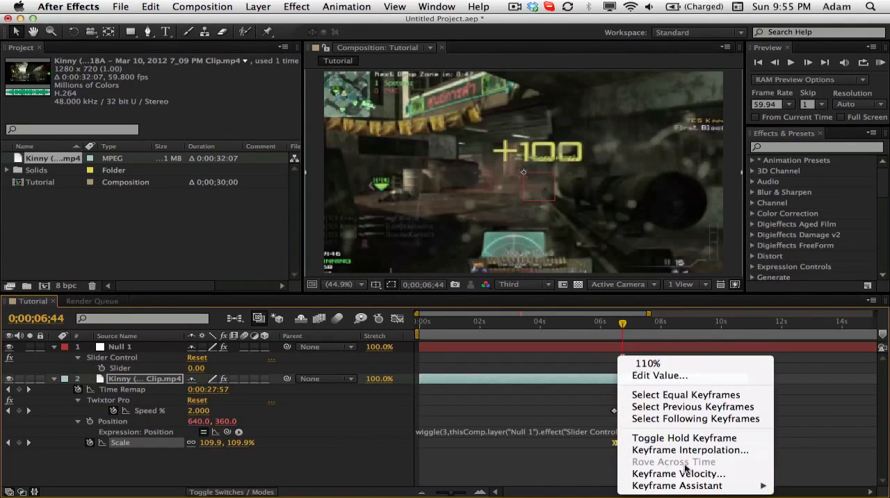
pyautogui.moveTo(732, 485)
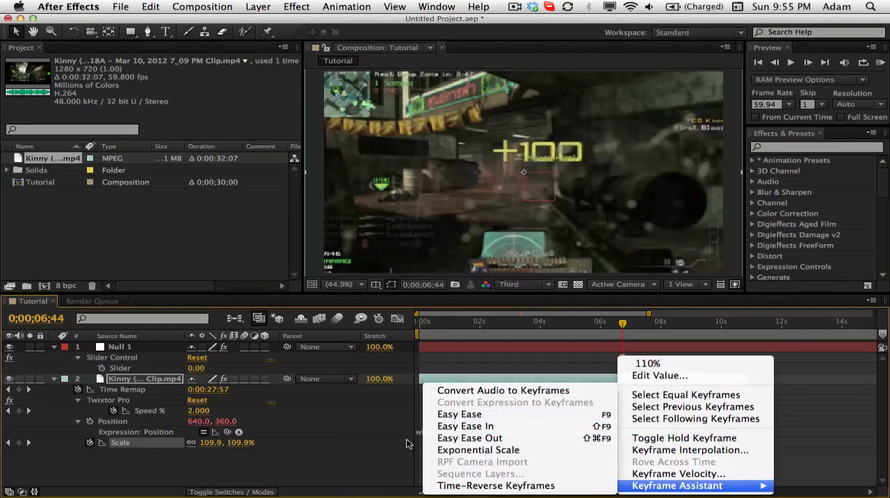
# - Dismiss the easing options, deselect the keyframes, and start keyframing Null 1's Slider at 0;00;06;27
pyautogui.click(397, 464)
pyautogui.moveTo(631, 327)
pyautogui.mouseDown()
pyautogui.moveTo(618, 328)
pyautogui.moveTo(637, 328)
pyautogui.mouseUp()
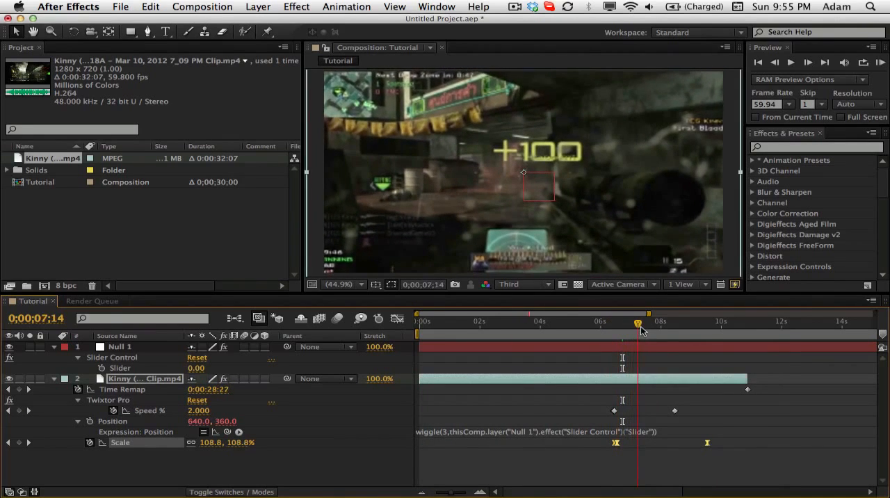
pyautogui.click(650, 461)
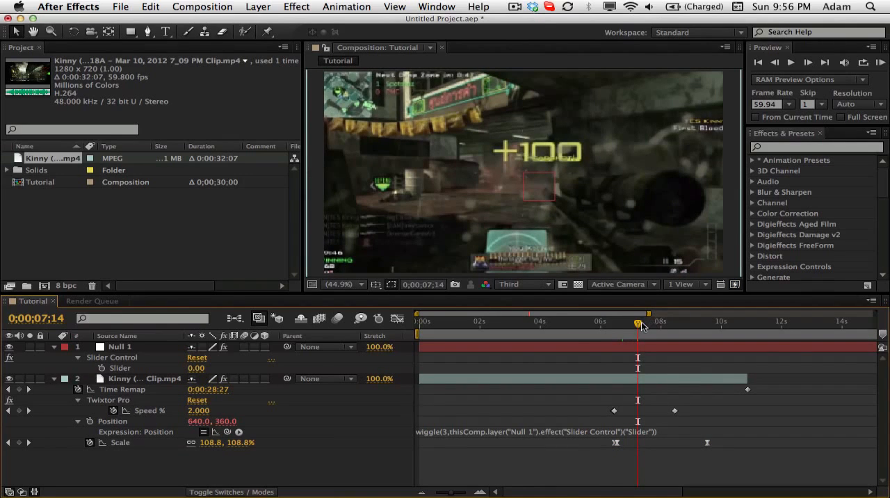
pyautogui.moveTo(643, 327); pyautogui.dragTo(619, 329)
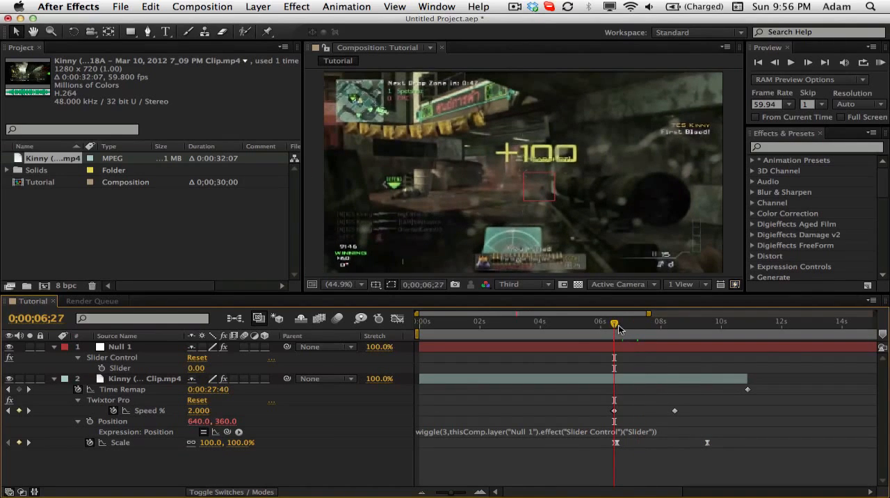
pyautogui.click(482, 493)
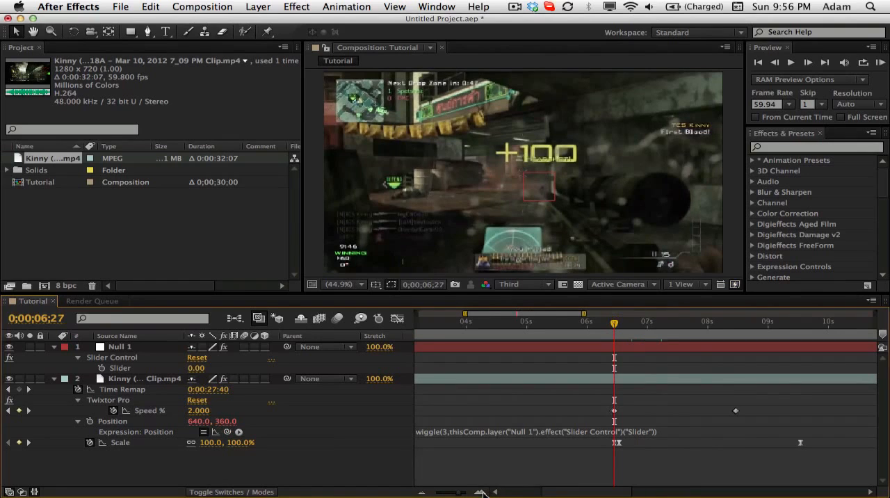
pyautogui.click(101, 369)
# - Move the current time to 0;00;06;32 and set Null 1's Slider to 6
pyautogui.click(808, 63)
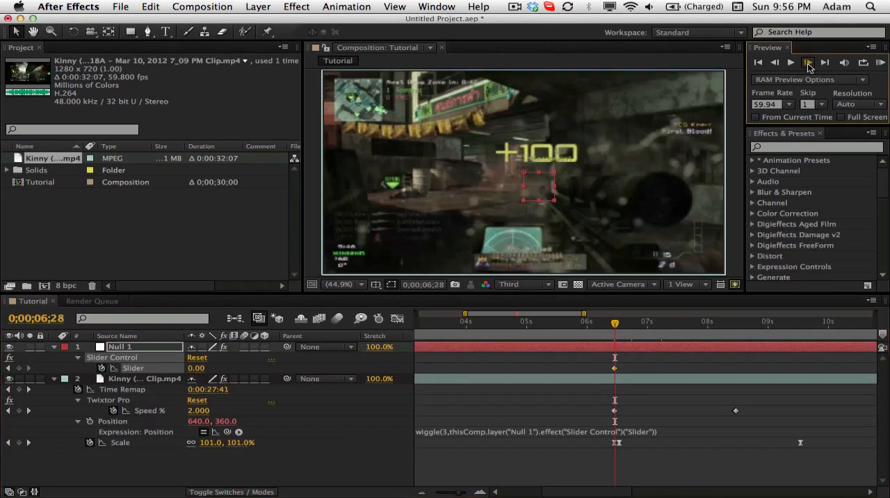
pyautogui.click(197, 369)
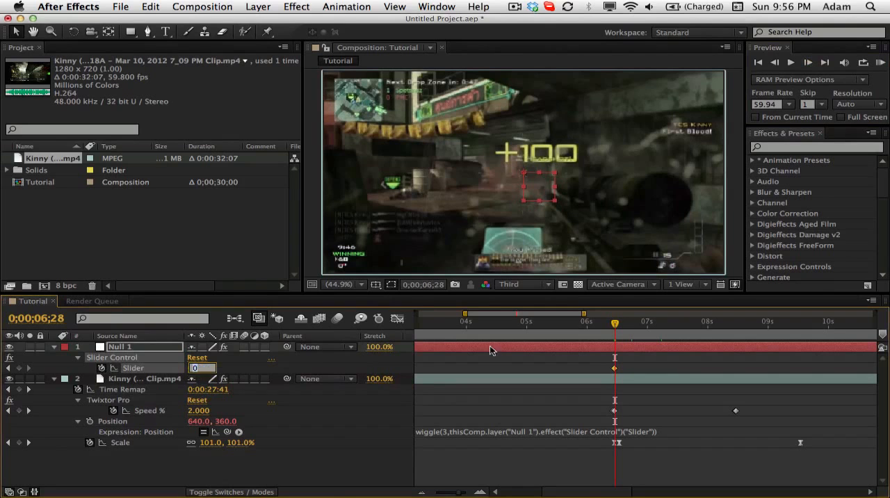
pyautogui.click(618, 325)
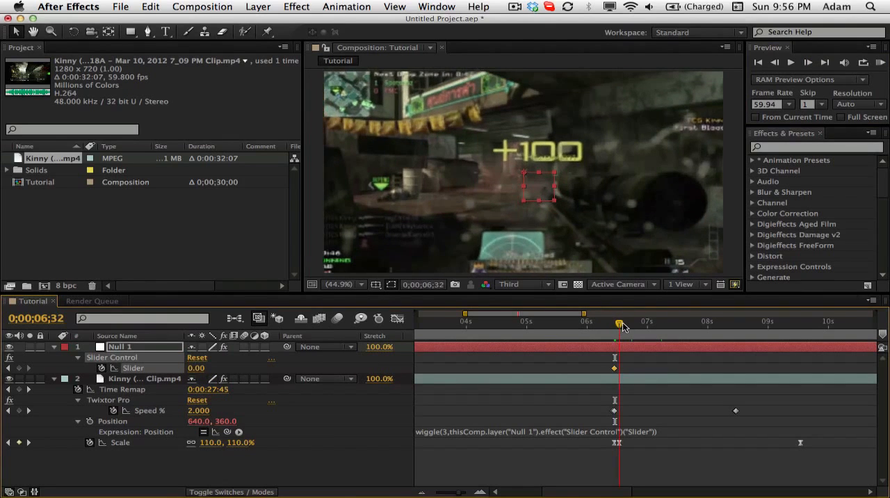
pyautogui.click(196, 368)
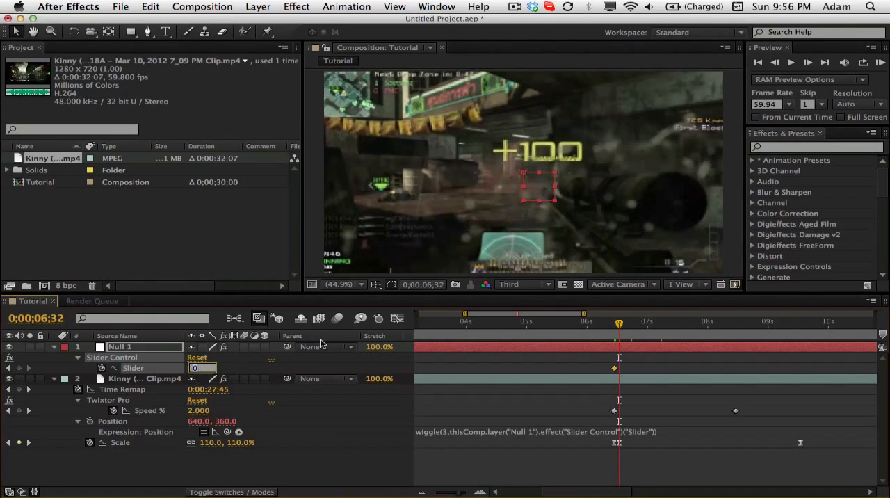
pyautogui.write('6')
pyautogui.press('Return')
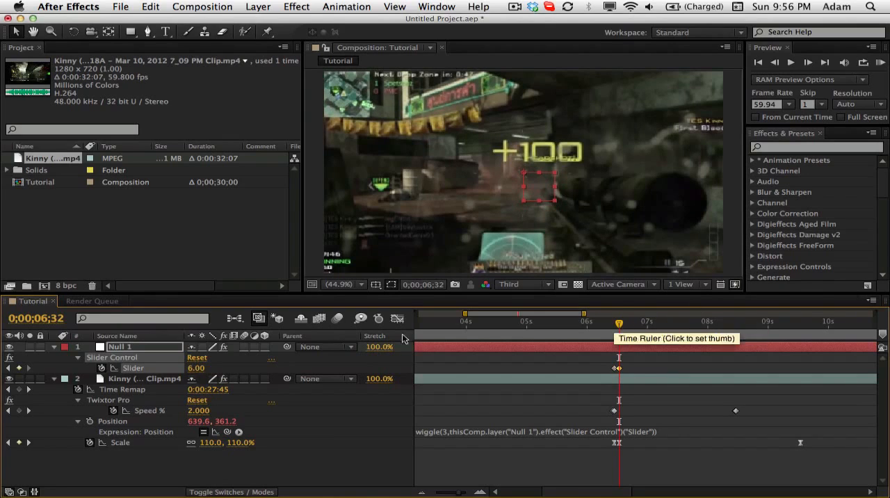
# - Add a Slider keyframe holding 6 at 0;00;08;27, and set the Slider to 0 one frame further on
pyautogui.moveTo(621, 326); pyautogui.dragTo(735, 324)
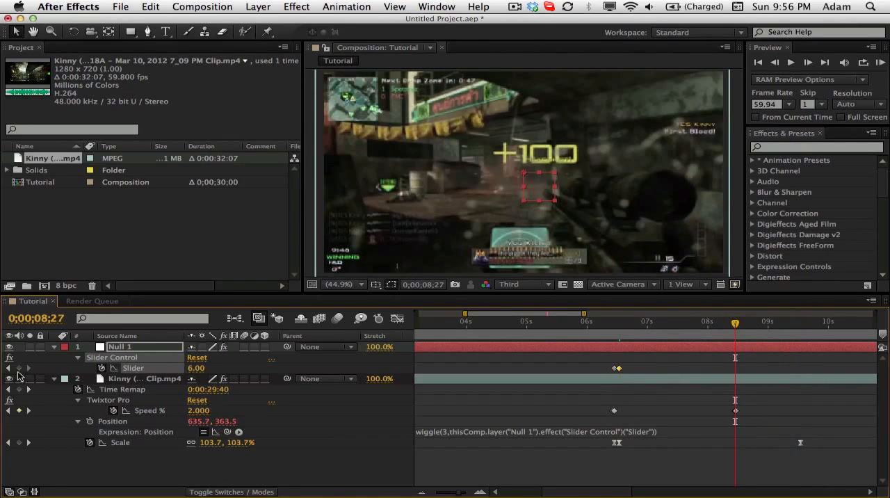
pyautogui.click(18, 368)
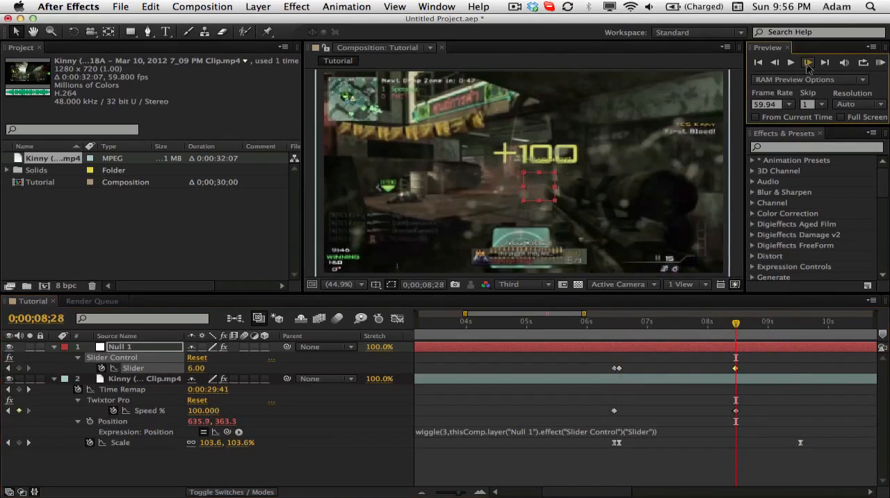
pyautogui.click(807, 62)
pyautogui.click(198, 368)
pyautogui.write('0')
pyautogui.press('Return')
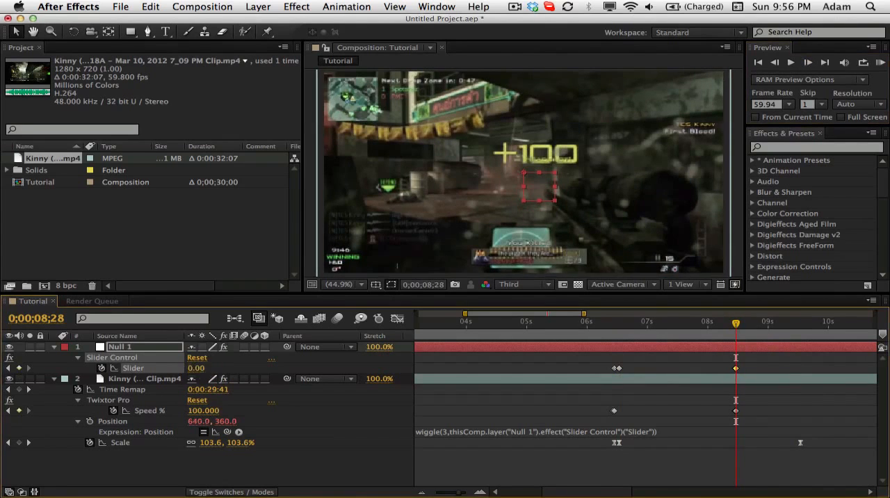
# - Return the current time to 0;00;06;27 and create a new adjustment layer
pyautogui.moveTo(605, 326); pyautogui.dragTo(735, 336)
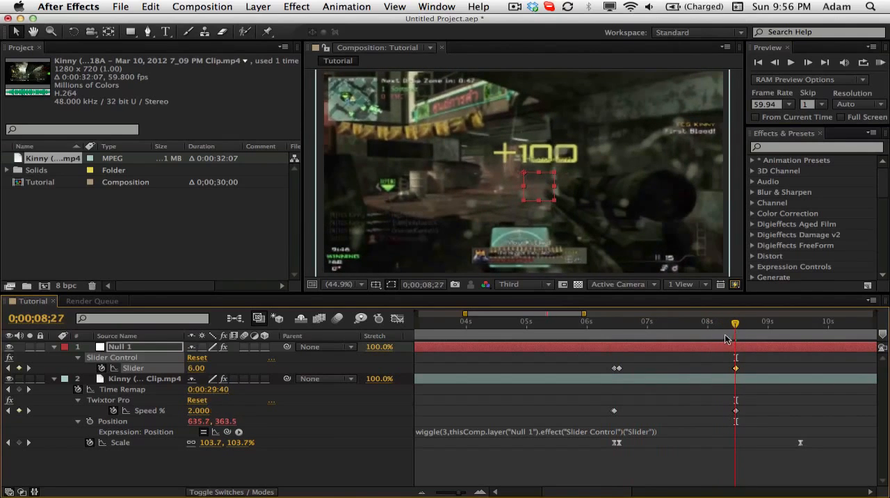
pyautogui.click(622, 325)
pyautogui.moveTo(623, 329); pyautogui.dragTo(615, 327)
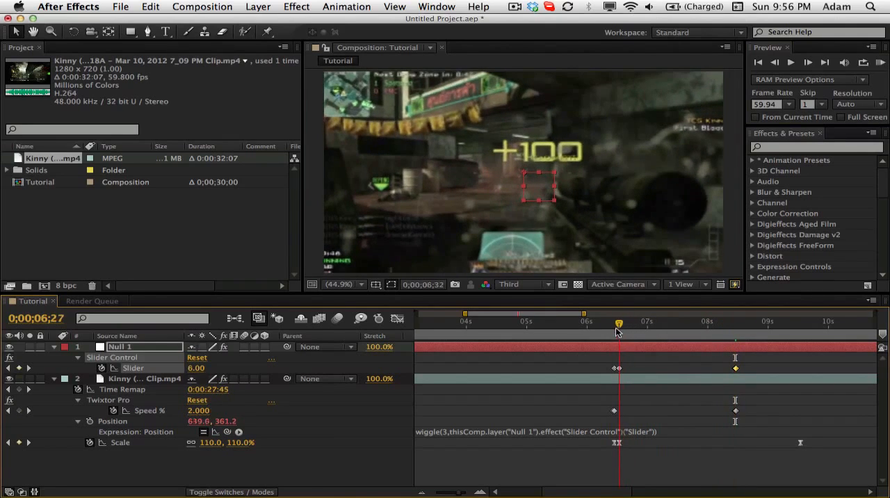
pyautogui.click(255, 6)
pyautogui.moveTo(271, 22)
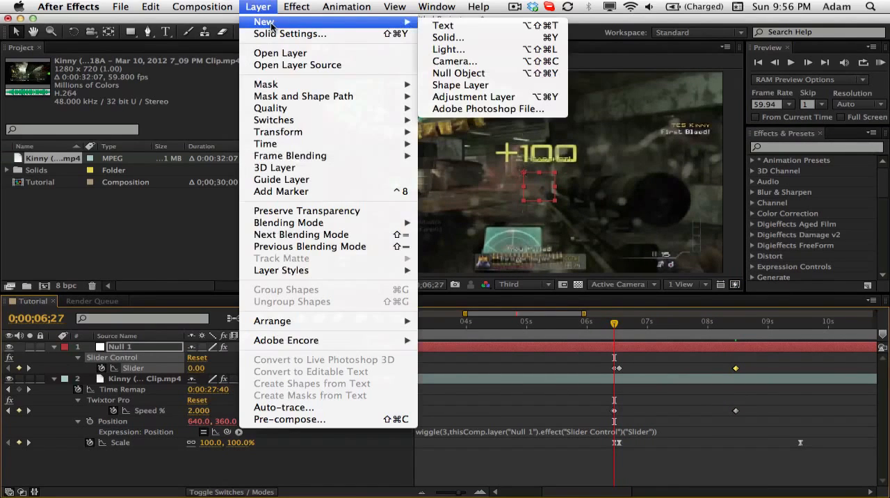
pyautogui.click(480, 97)
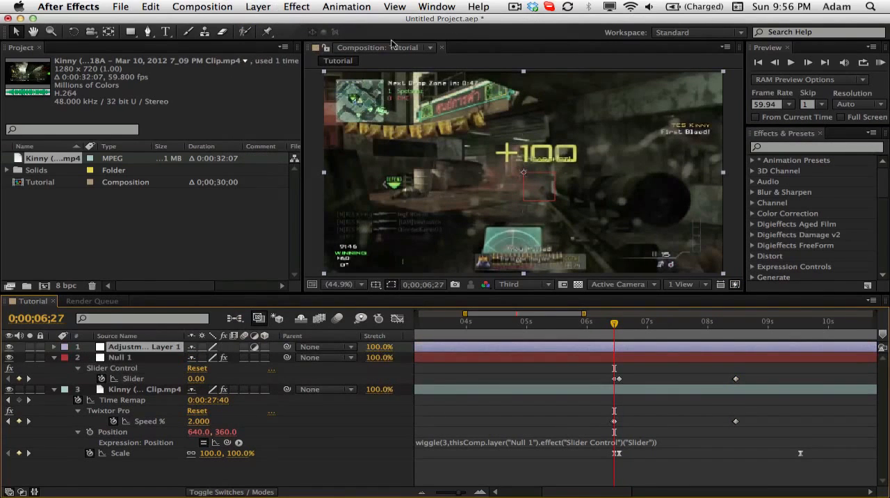
# - Search the effects for Lens Blur and apply it to the new adjustment layer
pyautogui.click(820, 147)
pyautogui.write('lens blur')
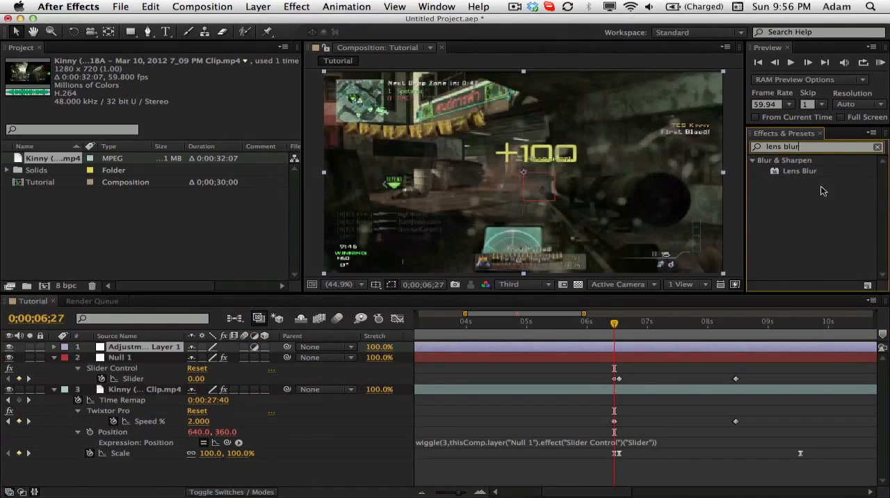
pyautogui.moveTo(805, 174); pyautogui.dragTo(154, 350)
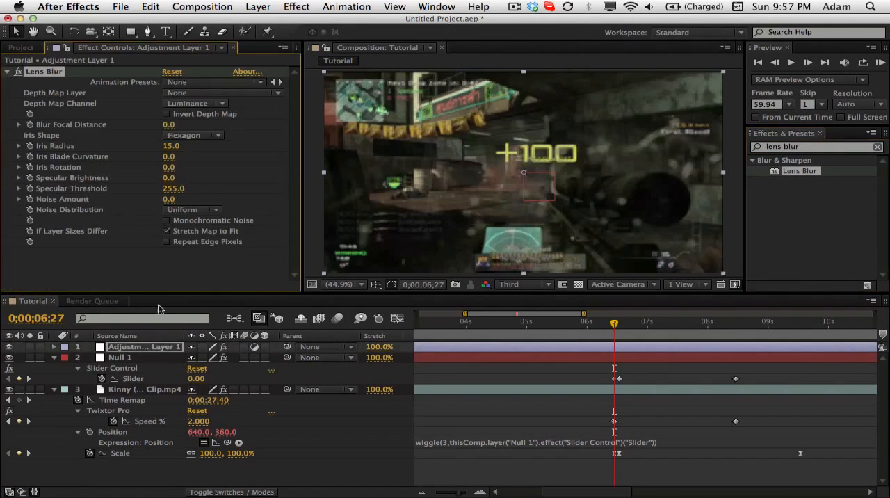
# - Rename the adjustment layer as Blur
pyautogui.rightClick(134, 354)
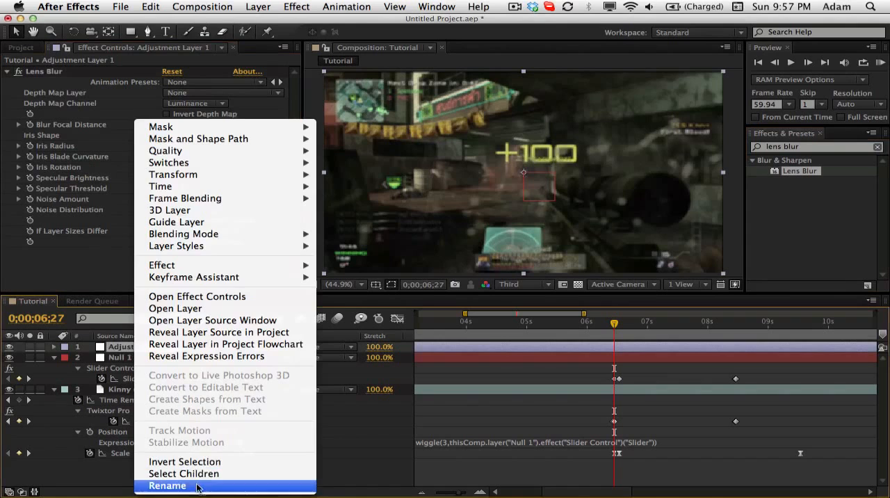
pyautogui.click(164, 485)
pyautogui.write('Blur')
pyautogui.press('Return')
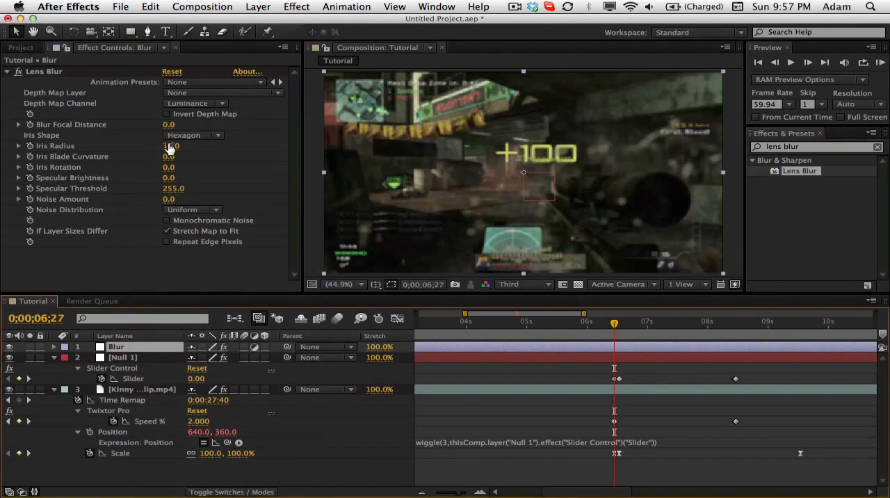
# - Set Lens Blur's Iris Radius to 0, keyframe it at 0;00;06;27, and show only the Blur layer's keyframed properties
pyautogui.moveTo(169, 145); pyautogui.dragTo(123, 147)
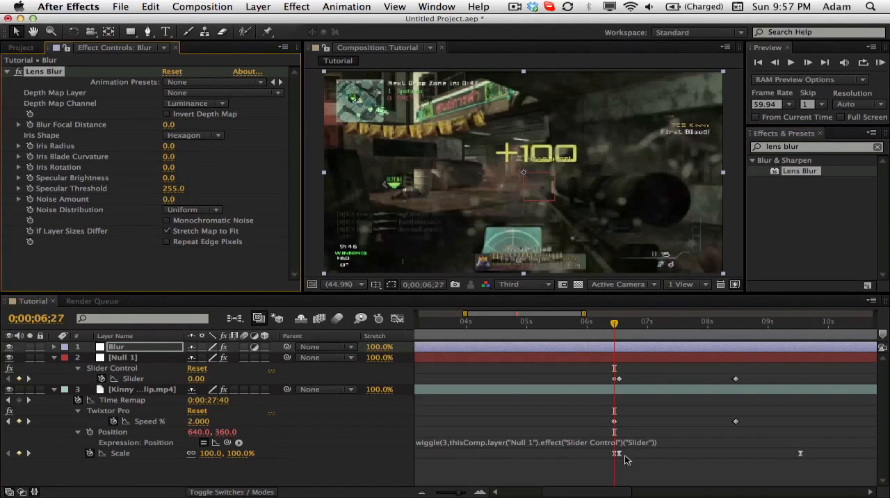
pyautogui.click(54, 347)
pyautogui.click(130, 347)
pyautogui.press('e')
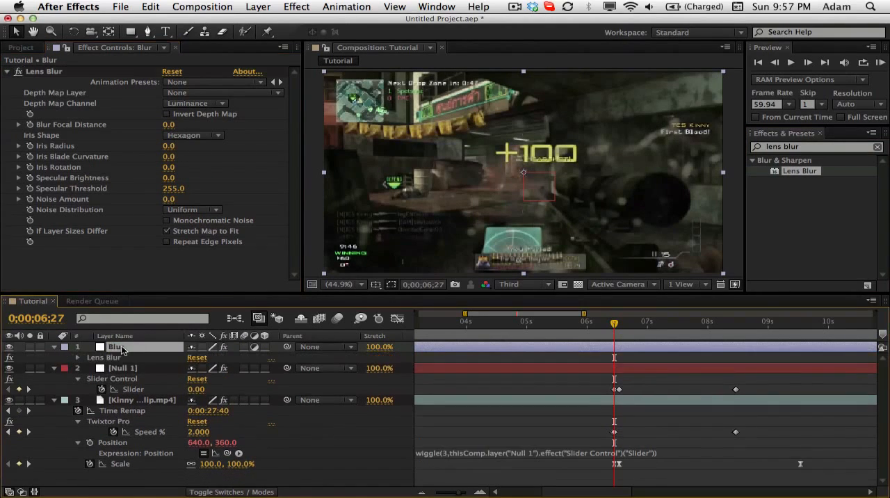
pyautogui.click(77, 358)
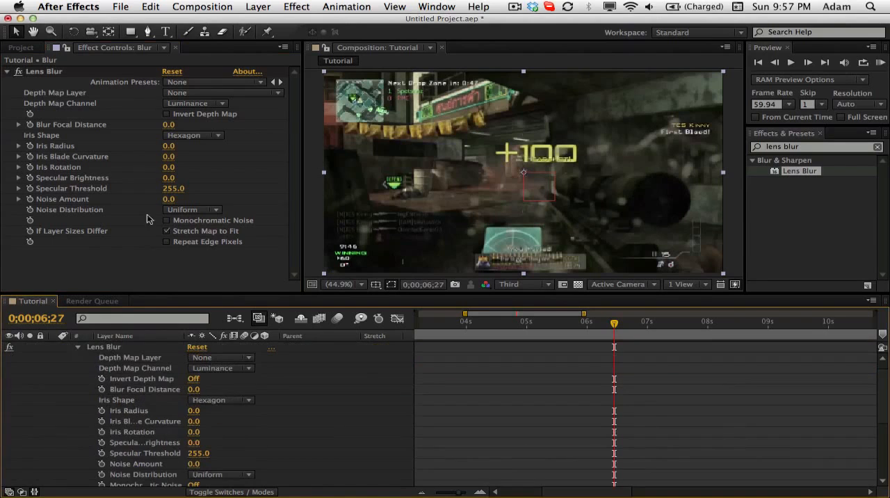
pyautogui.click(102, 411)
pyautogui.press('u')
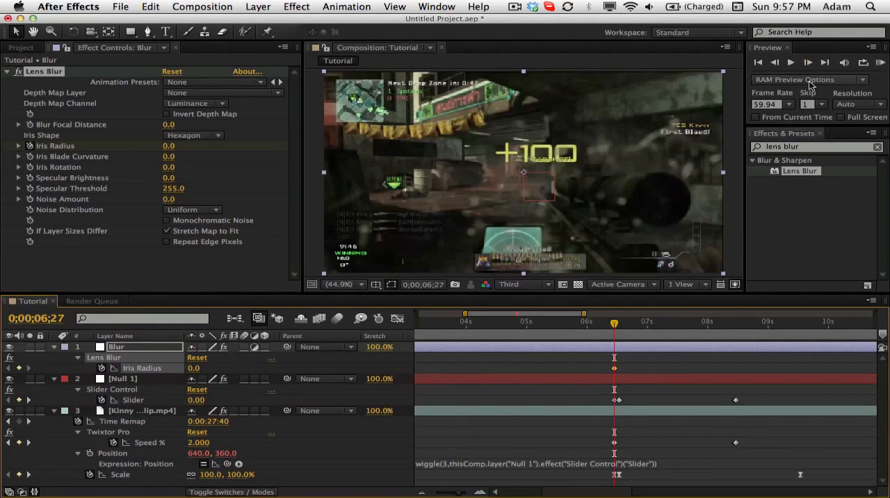
# - Advance the current time to 0;00;06;32 and set the Blur layer's Iris Radius to 10
pyautogui.click(808, 64)
pyautogui.click(808, 64)
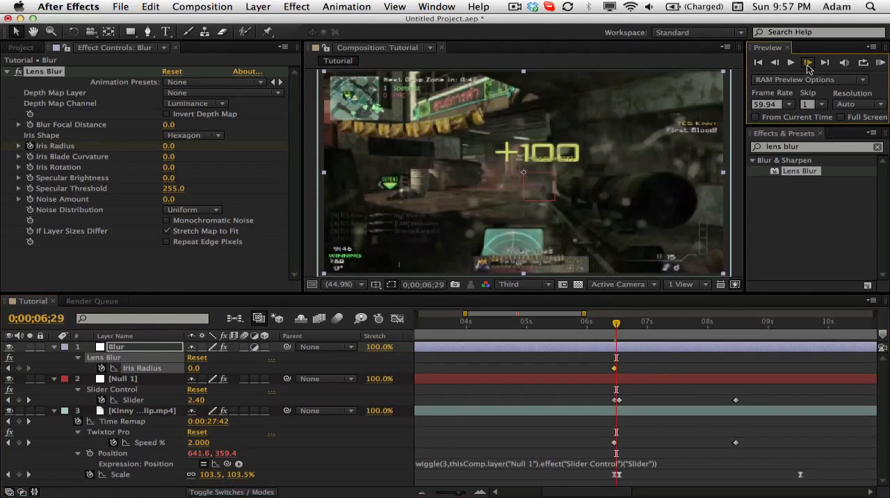
pyautogui.click(808, 64)
pyautogui.click(808, 63)
pyautogui.click(808, 63)
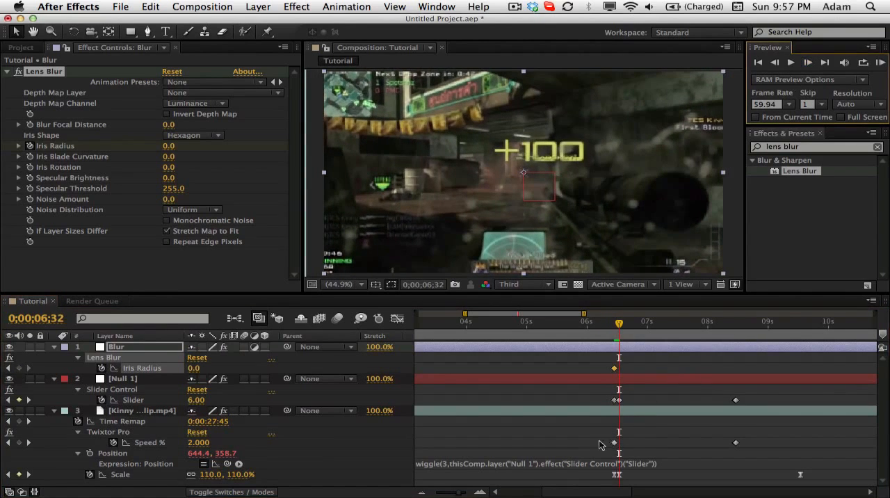
pyautogui.click(169, 146)
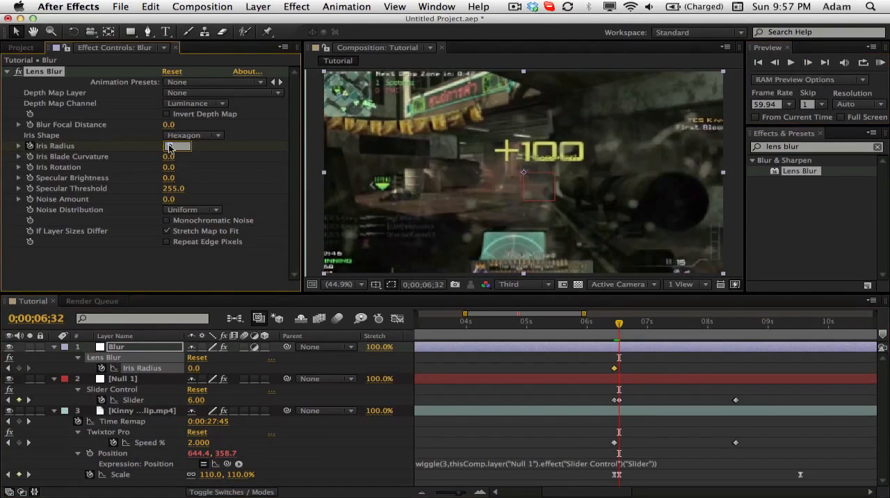
pyautogui.press('Return')
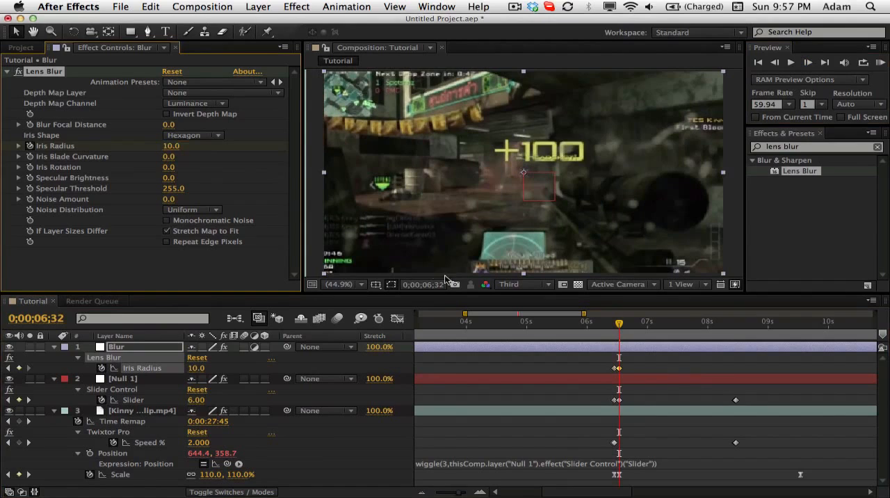
# - Switch the composition preview to Full resolution and set the Blur layer's Iris Radius to 20 at 0;00;06;32
pyautogui.click(137, 347)
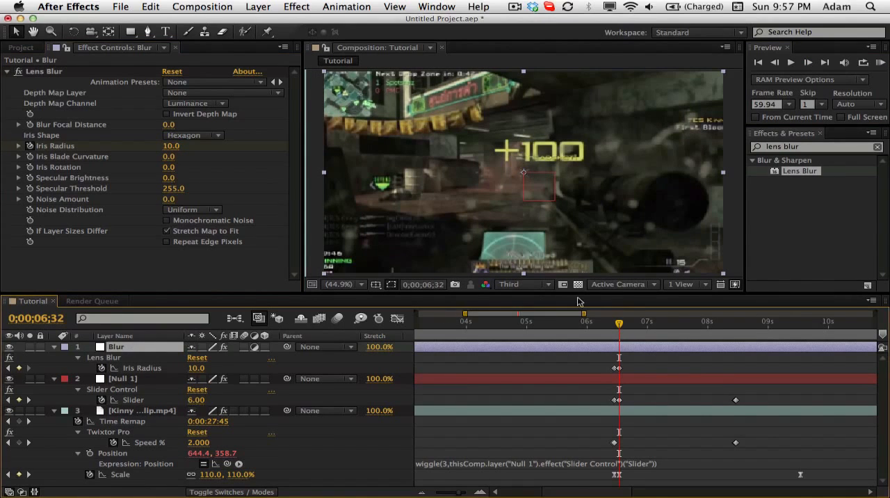
pyautogui.click(503, 285)
pyautogui.click(518, 312)
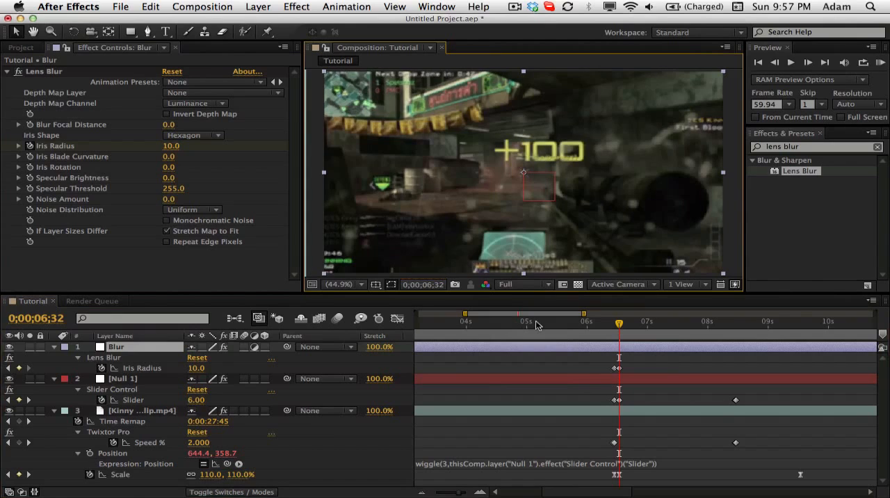
pyautogui.click(171, 146)
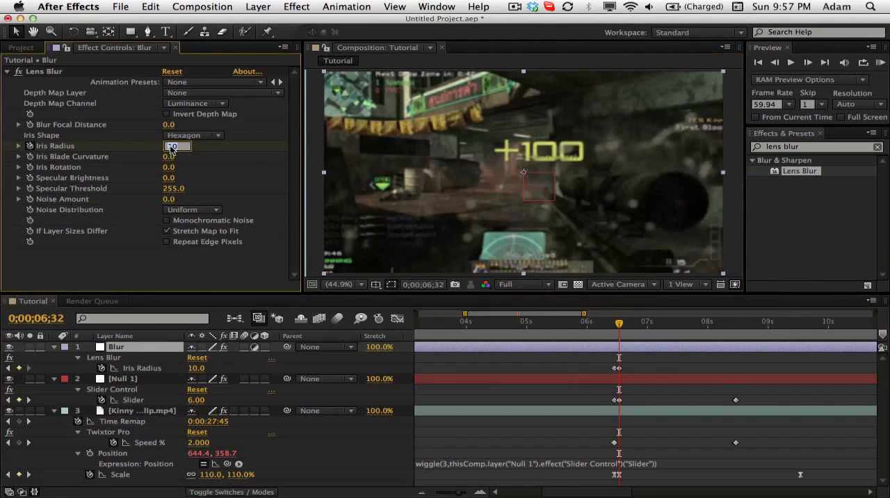
pyautogui.write('20')
pyautogui.press('Return')
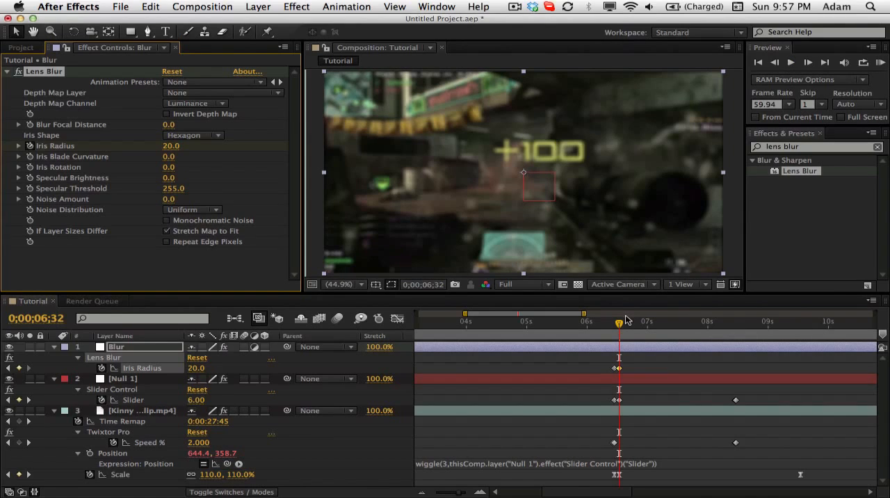
# - Set the Blur layer's Iris Radius to 0 at 0;00;07;02, and move the current time to 0;00;08;28 with nothing selected
pyautogui.moveTo(627, 320); pyautogui.dragTo(650, 322)
pyautogui.click(170, 146)
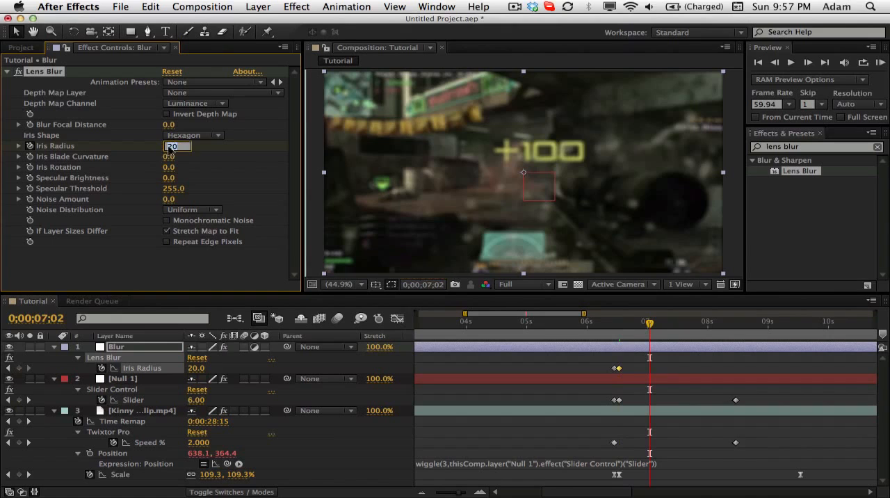
pyautogui.write('0')
pyautogui.press('Return')
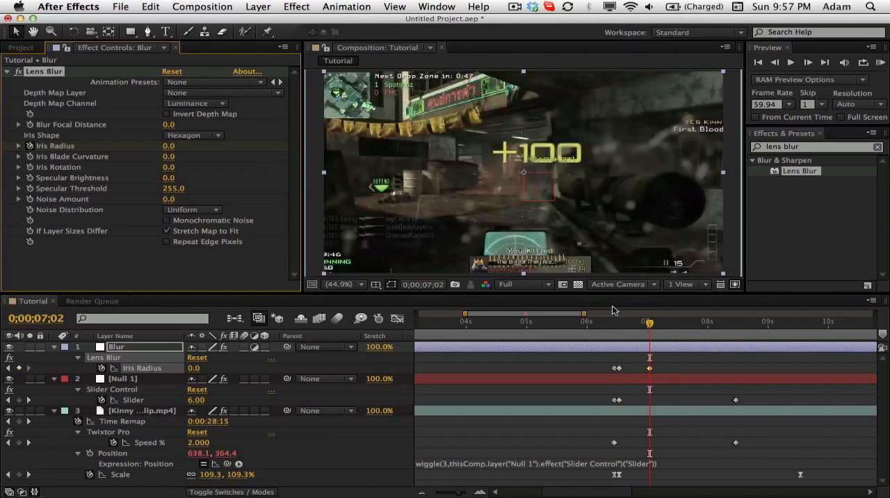
pyautogui.moveTo(611, 327); pyautogui.dragTo(739, 337)
pyautogui.click(798, 365)
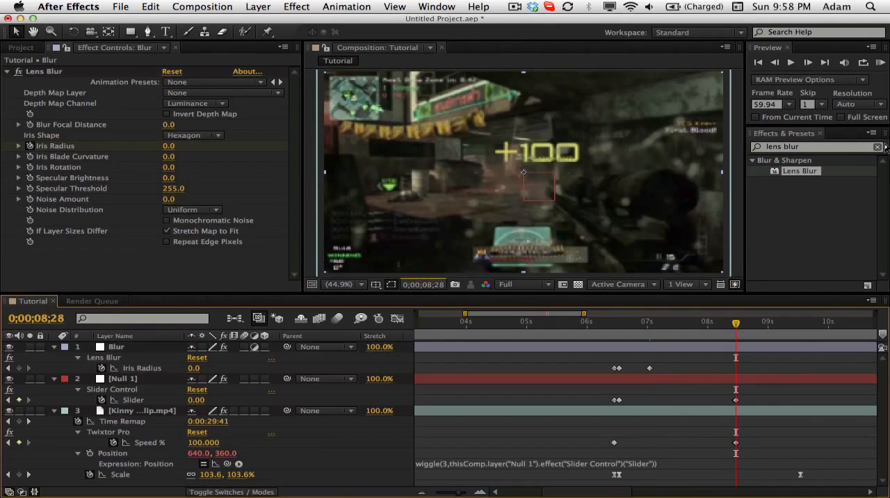
# - Clear the effects search for lens blur and close the Blur layer's effect controls
pyautogui.click(878, 148)
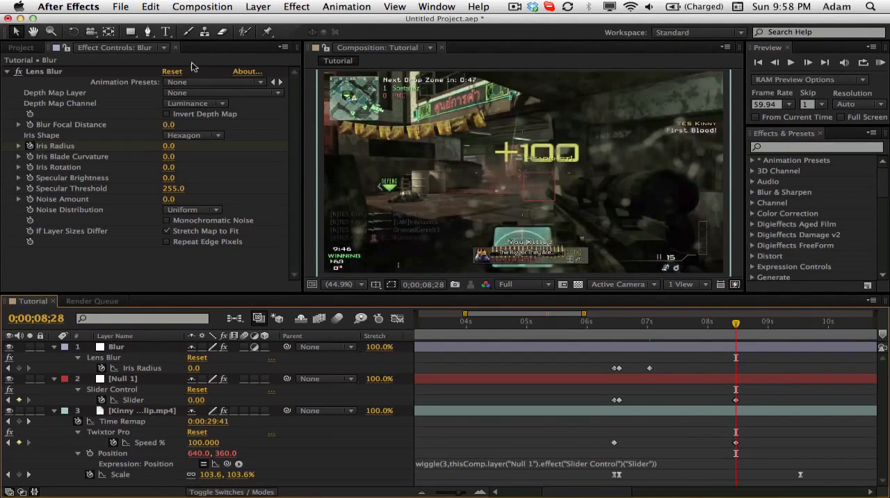
pyautogui.click(176, 47)
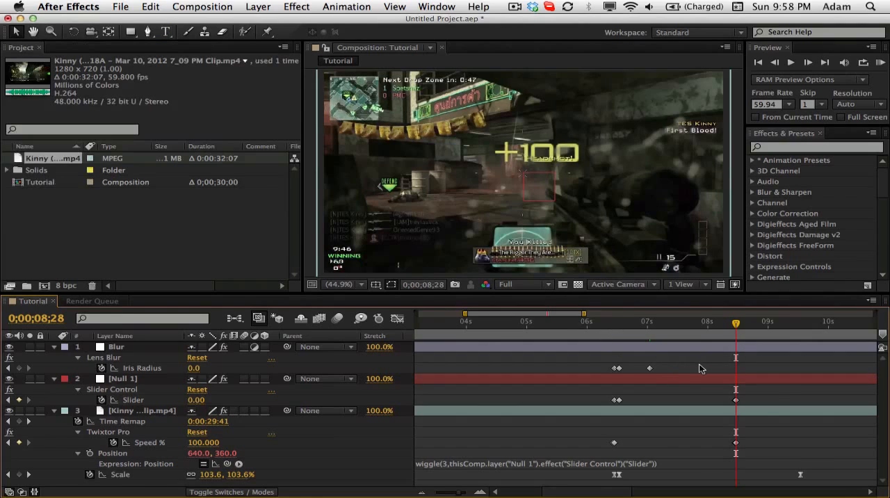
# - Apply Easy Ease to all three Iris Radius keyframes on the Blur layer, leaving nothing selected
pyautogui.moveTo(701, 368); pyautogui.dragTo(577, 366)
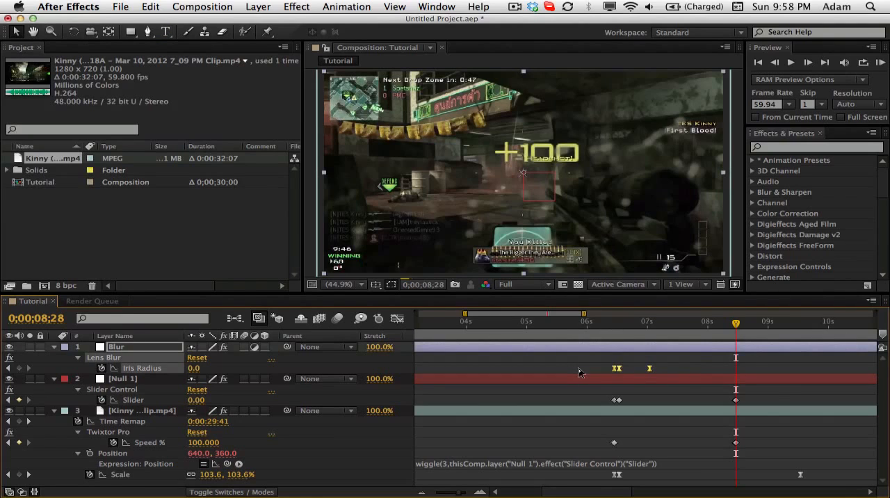
pyautogui.click(584, 394)
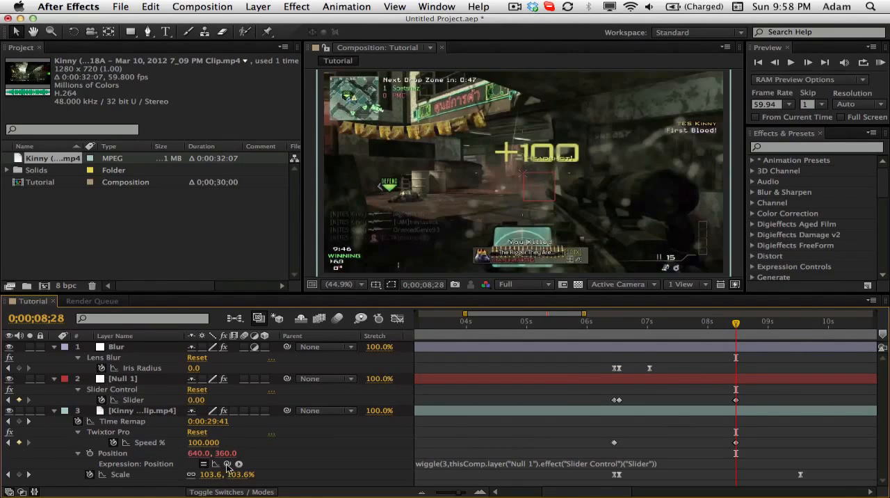
# - Examine the eased blur, wiggle and zoom around the slow-motion section, ending with the current time at 0;00;07;30
pyautogui.moveTo(227, 464)
pyautogui.mouseDown()
pyautogui.moveTo(149, 420)
pyautogui.moveTo(221, 463)
pyautogui.mouseUp()
pyautogui.click(609, 322)
pyautogui.moveTo(613, 325); pyautogui.dragTo(617, 324)
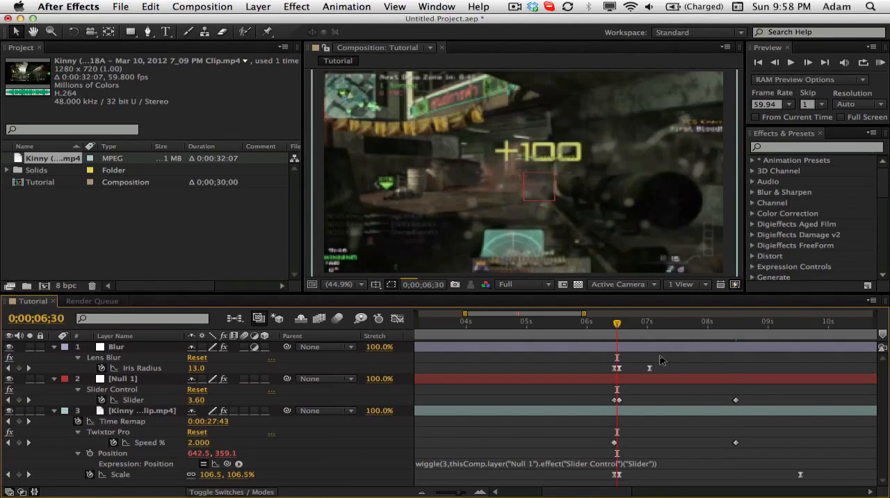
pyautogui.moveTo(664, 360); pyautogui.dragTo(601, 375)
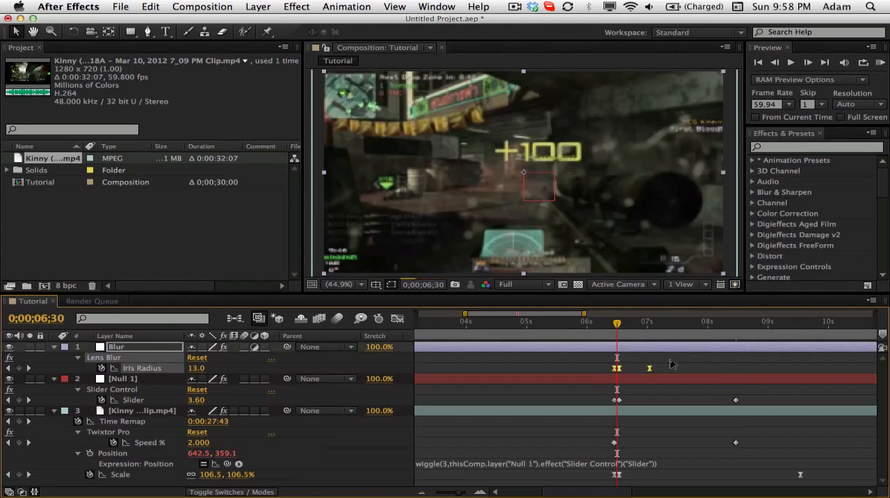
pyautogui.click(826, 324)
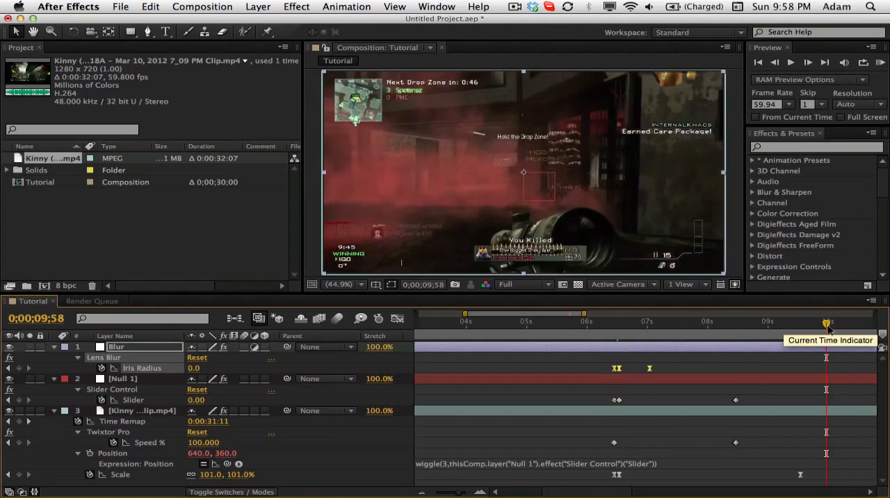
pyautogui.moveTo(609, 321); pyautogui.dragTo(683, 325)
pyautogui.click(724, 366)
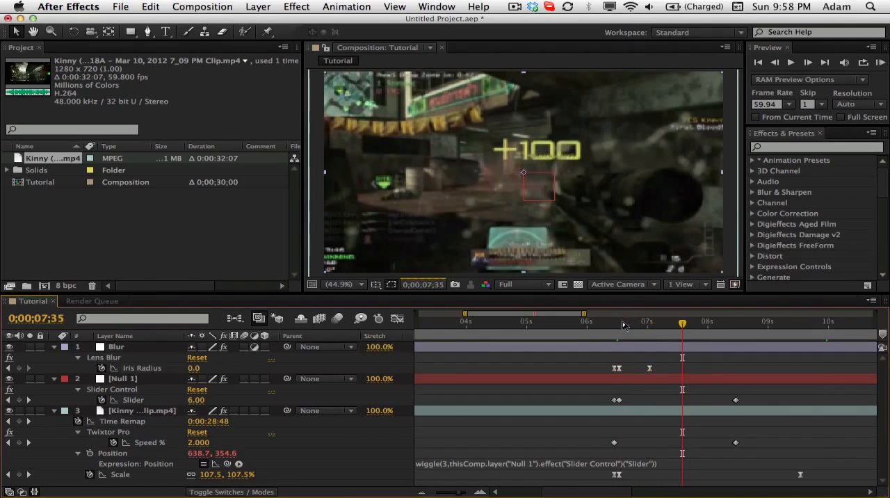
pyautogui.click(615, 325)
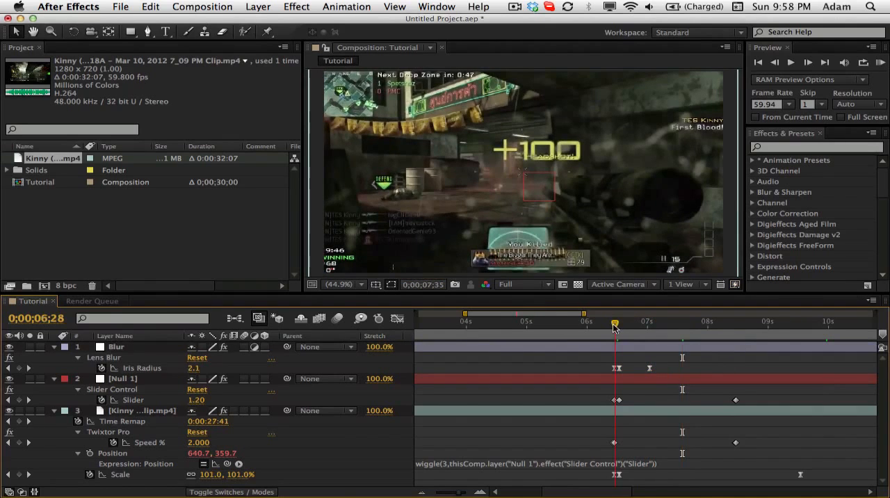
pyautogui.moveTo(613, 325); pyautogui.dragTo(679, 333)
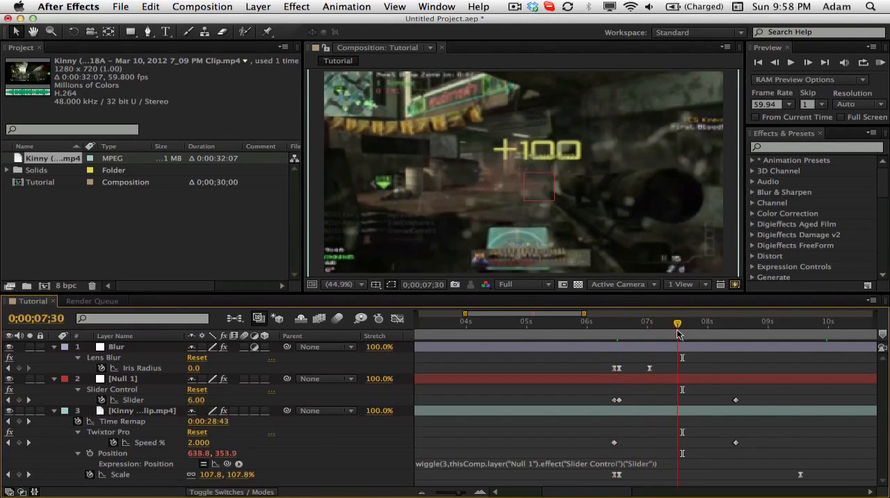